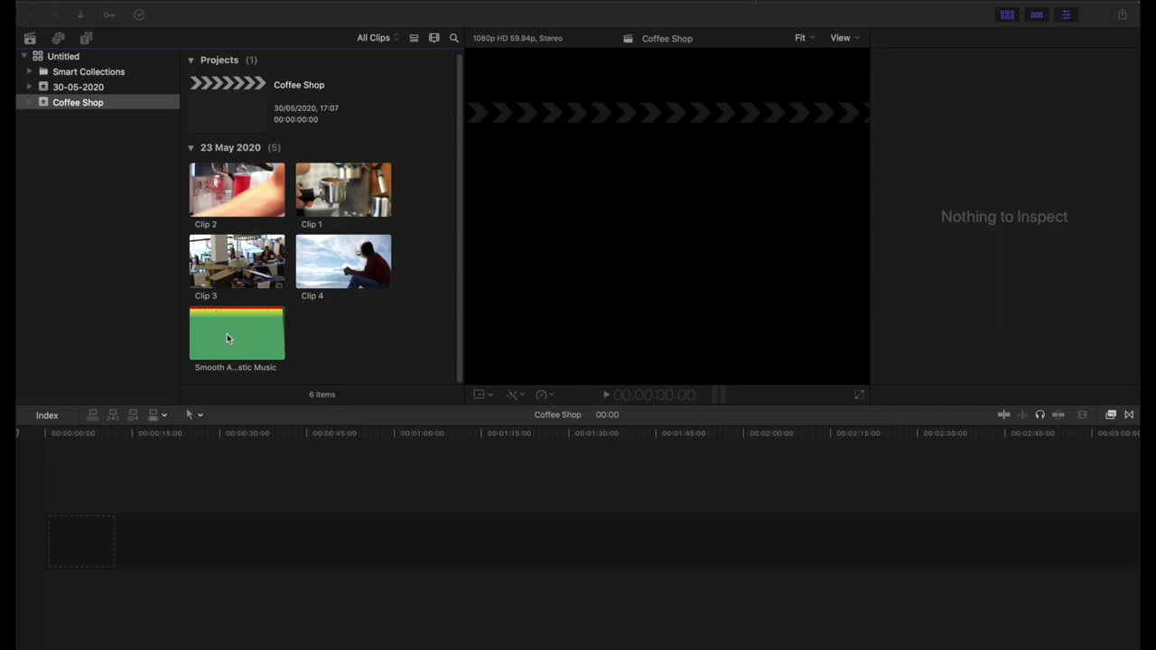
# Step: Append Clip 1, Clip 2 and Clip 3 in that order to the Coffee Shop timeline
pyautogui.click(345, 201)
pyautogui.press('e')
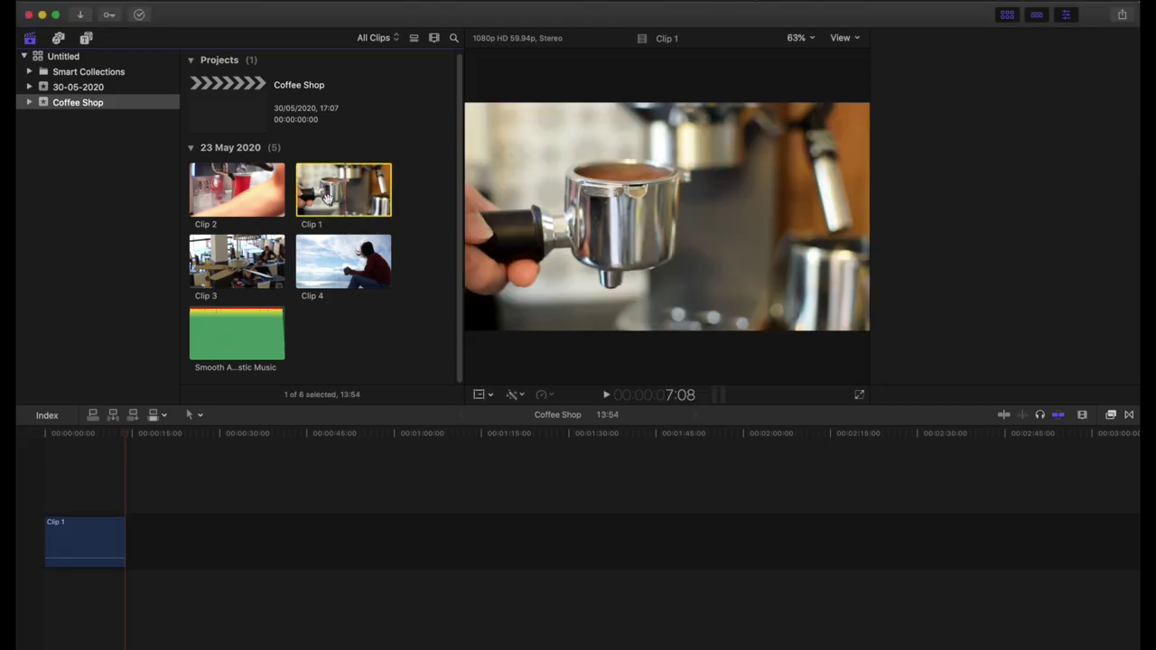
pyautogui.click(224, 195)
pyautogui.press('e')
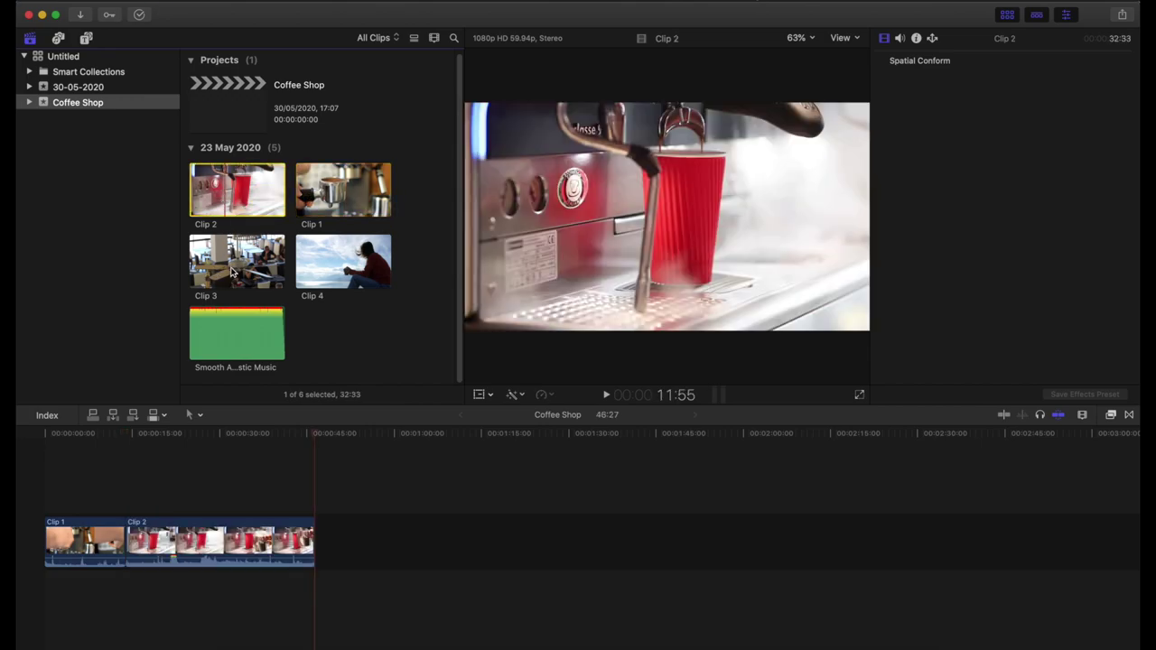
pyautogui.click(231, 273)
pyautogui.press('e')
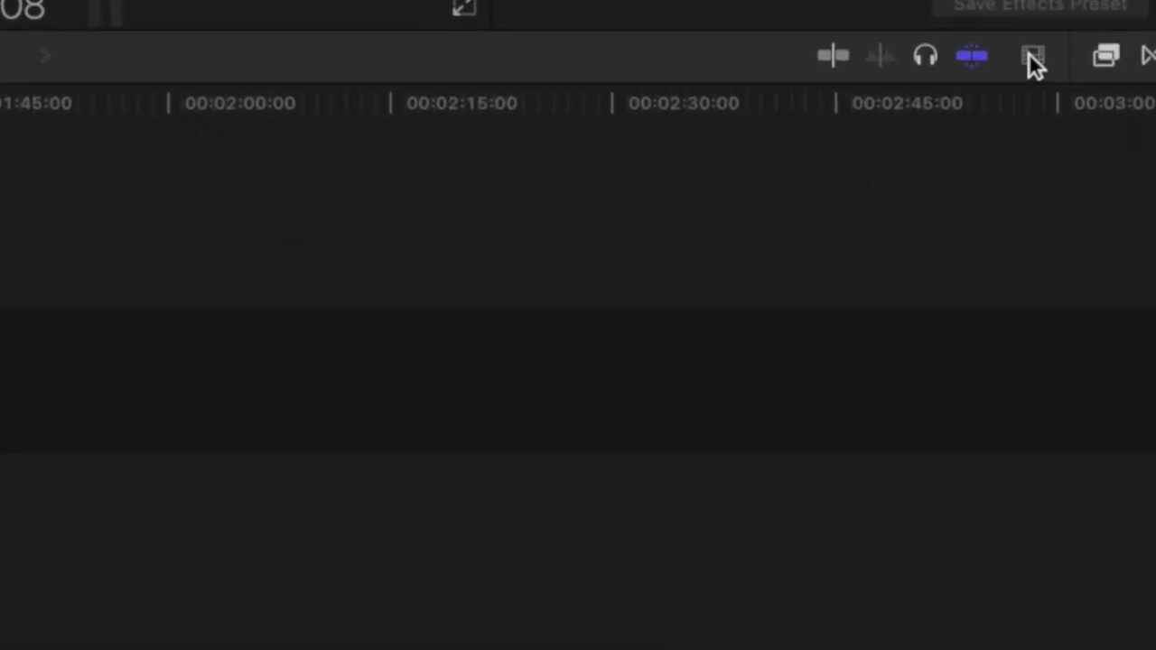
# Step: Display the timeline clips taller, with large waveforms below small filmstrips, and enlarge the timeline scale
pyautogui.click(1082, 415)
pyautogui.click(821, 208)
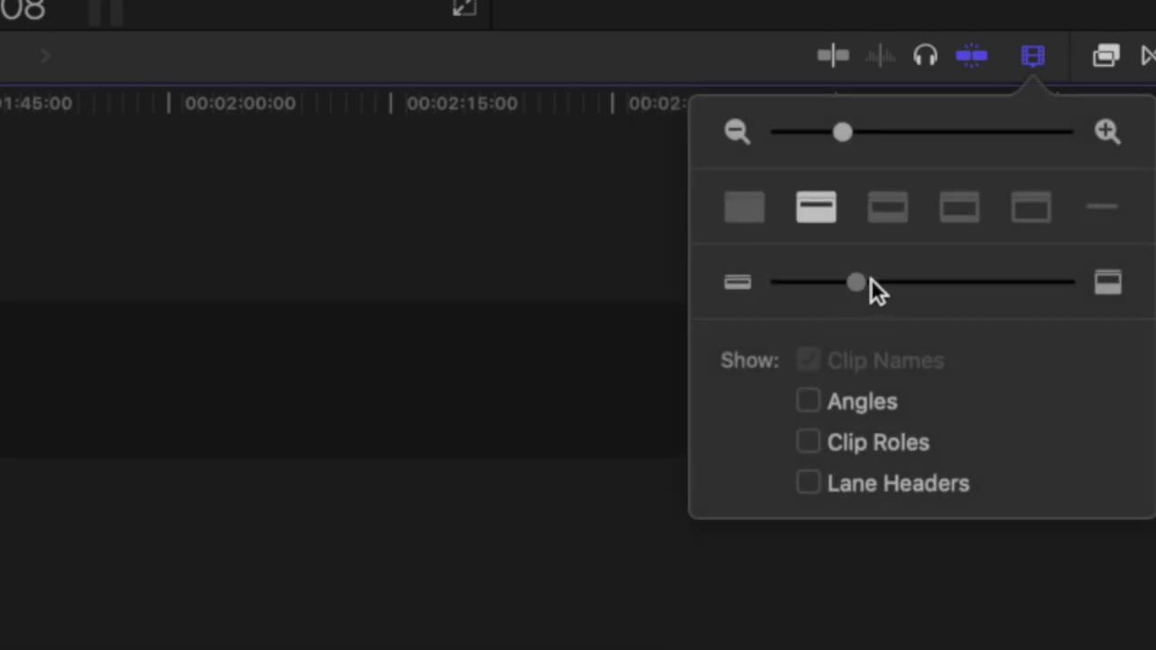
pyautogui.moveTo(850, 131); pyautogui.dragTo(907, 129)
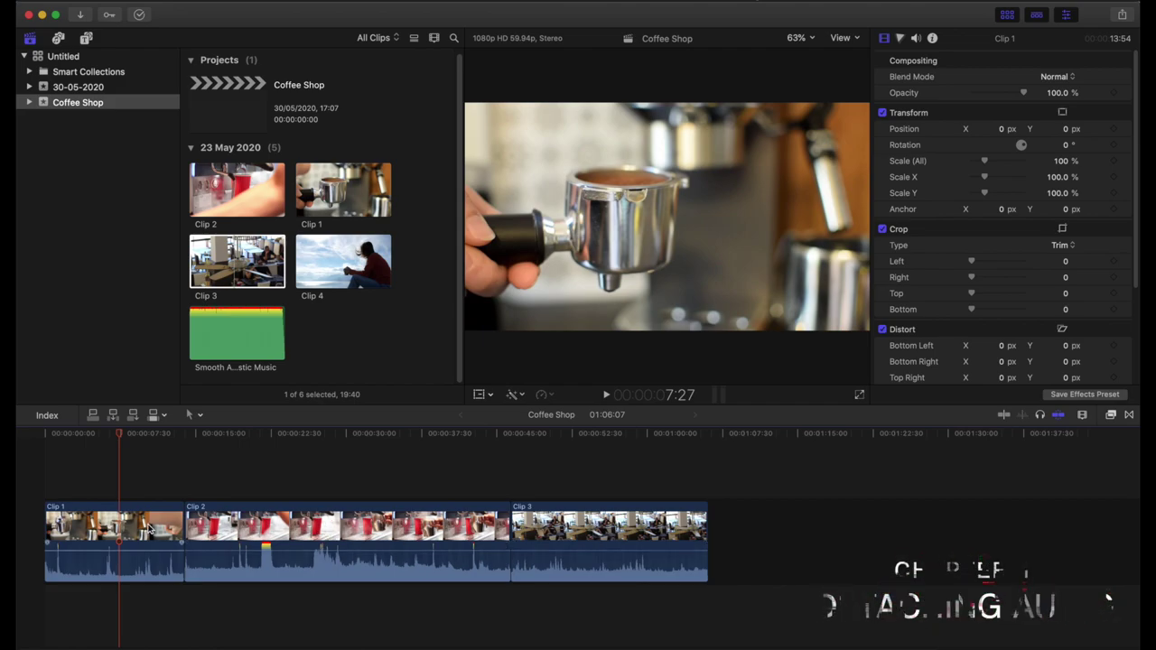
# Step: Detach the audio from Clip 1 in the timeline
pyautogui.click(141, 521)
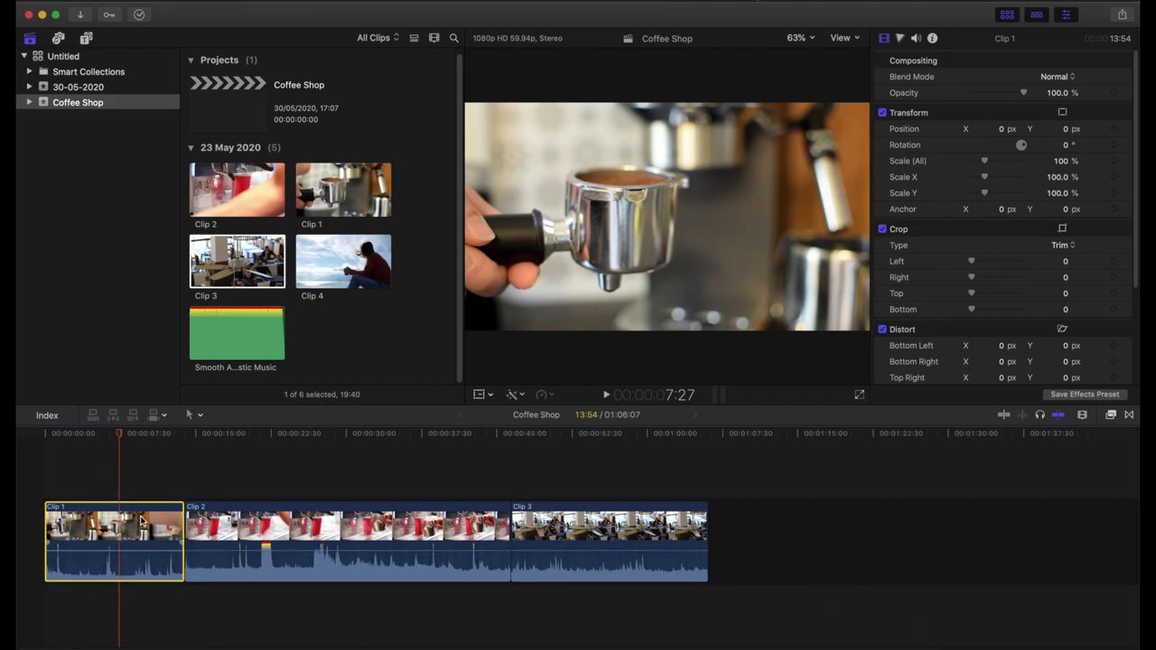
pyautogui.rightClick(120, 534)
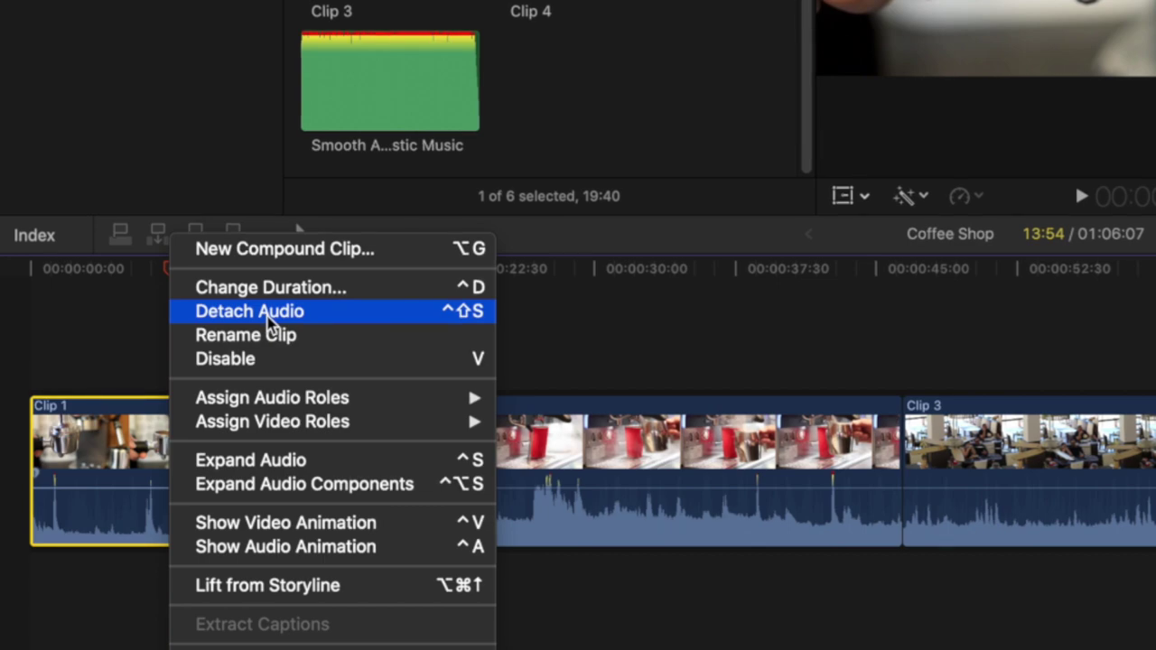
pyautogui.click(269, 326)
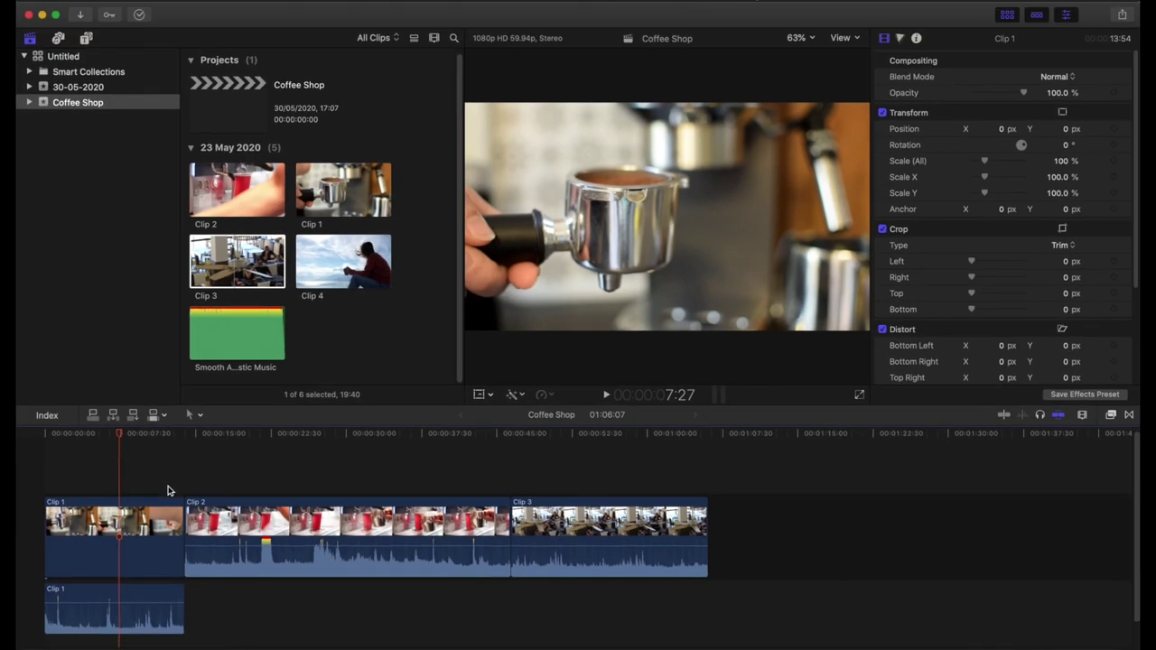
# Step: Detach the audio from Clip 2 and Clip 3 together
pyautogui.moveTo(397, 449); pyautogui.dragTo(567, 507)
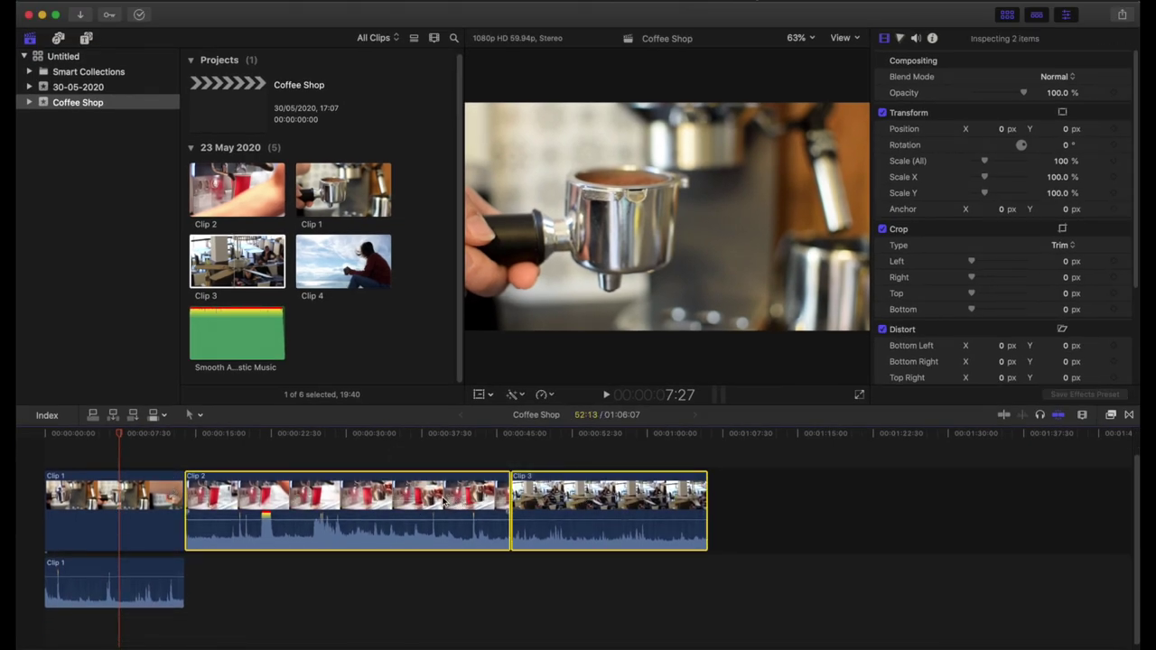
pyautogui.hotkey('ctrl', 'shift', 's')
pyautogui.moveTo(434, 605)
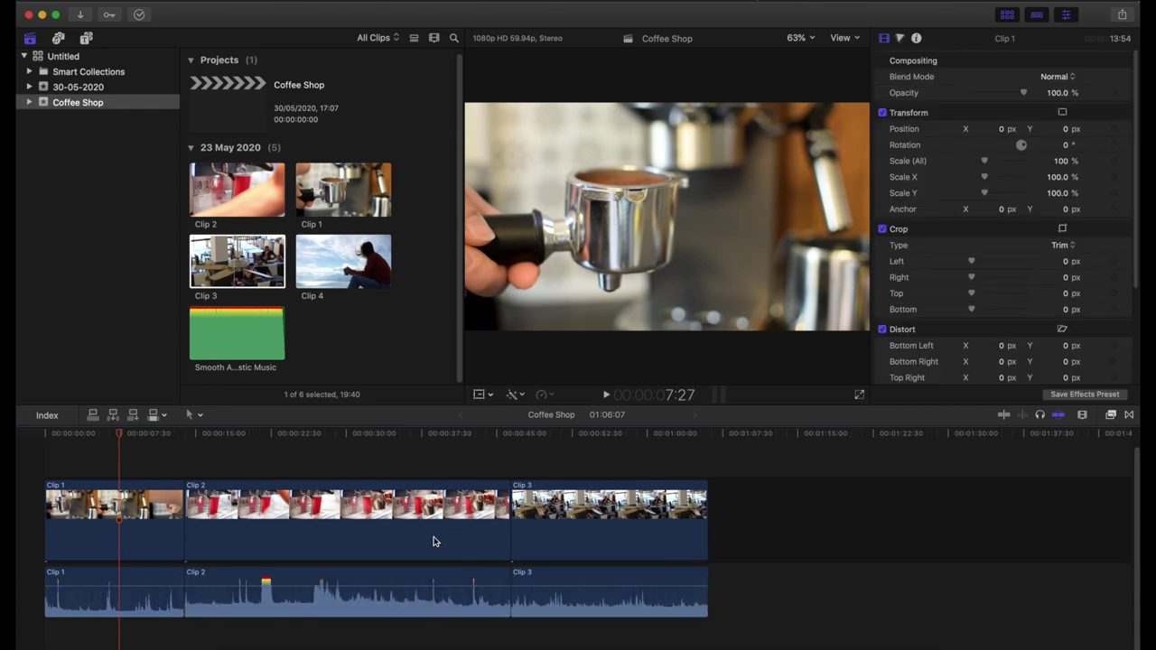
pyautogui.moveTo(193, 585)
pyautogui.moveTo(376, 585)
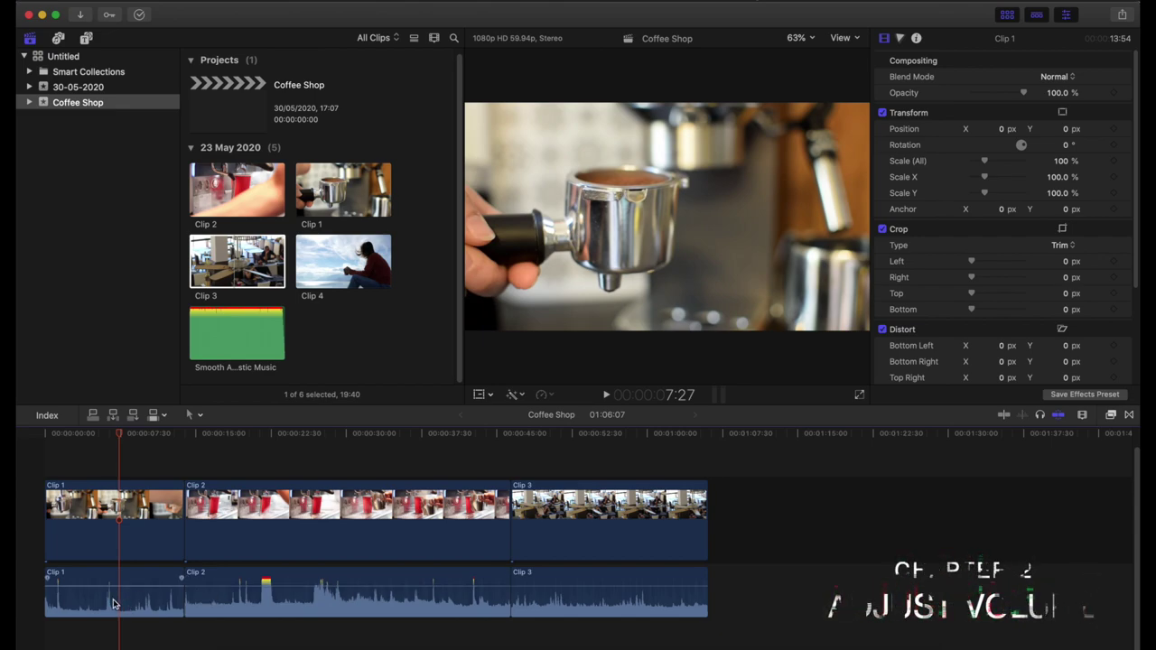
# Step: Lower the volume of Clip 1's detached audio to -4.0 dB directly on its waveform
pyautogui.moveTo(132, 589)
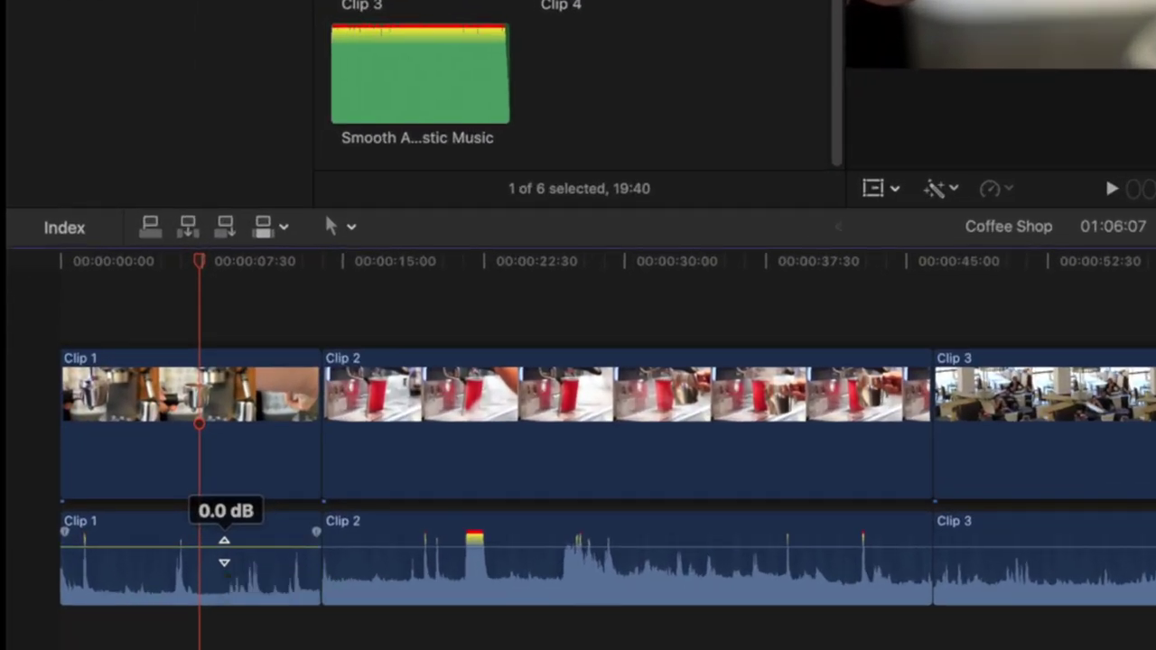
pyautogui.moveTo(132, 589); pyautogui.dragTo(133, 585)
pyautogui.moveTo(225, 544)
pyautogui.mouseDown()
pyautogui.moveTo(225, 534)
pyautogui.moveTo(223, 578)
pyautogui.moveTo(224, 518)
pyautogui.moveTo(215, 610)
pyautogui.moveTo(223, 553)
pyautogui.mouseUp()
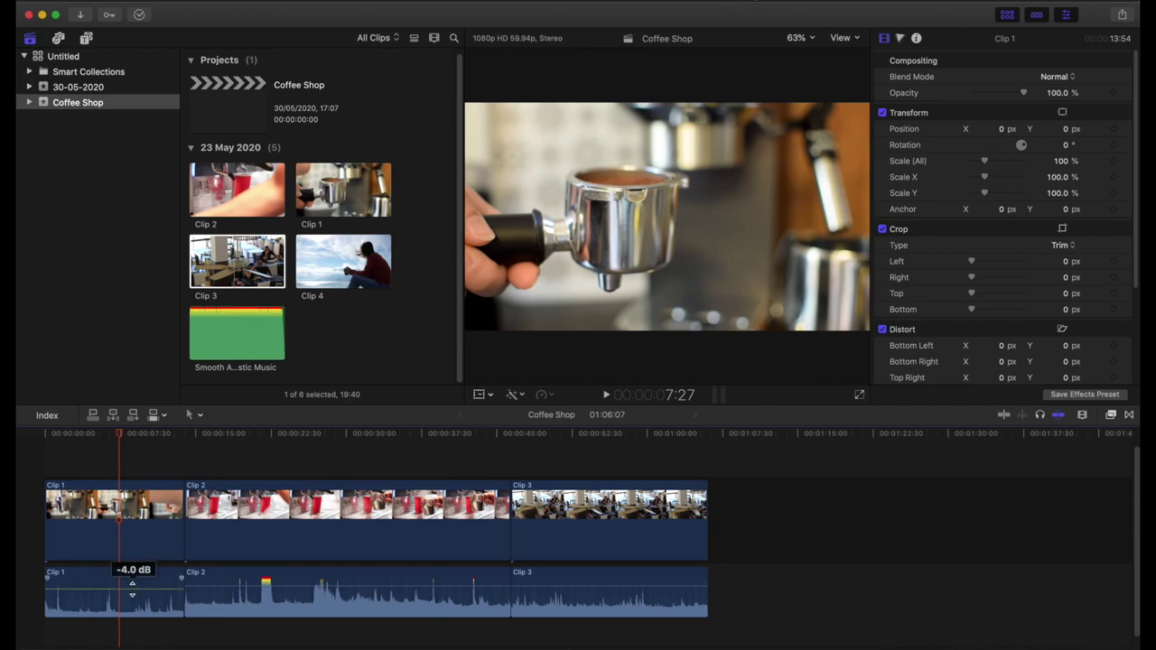
pyautogui.moveTo(132, 588); pyautogui.dragTo(132, 588)
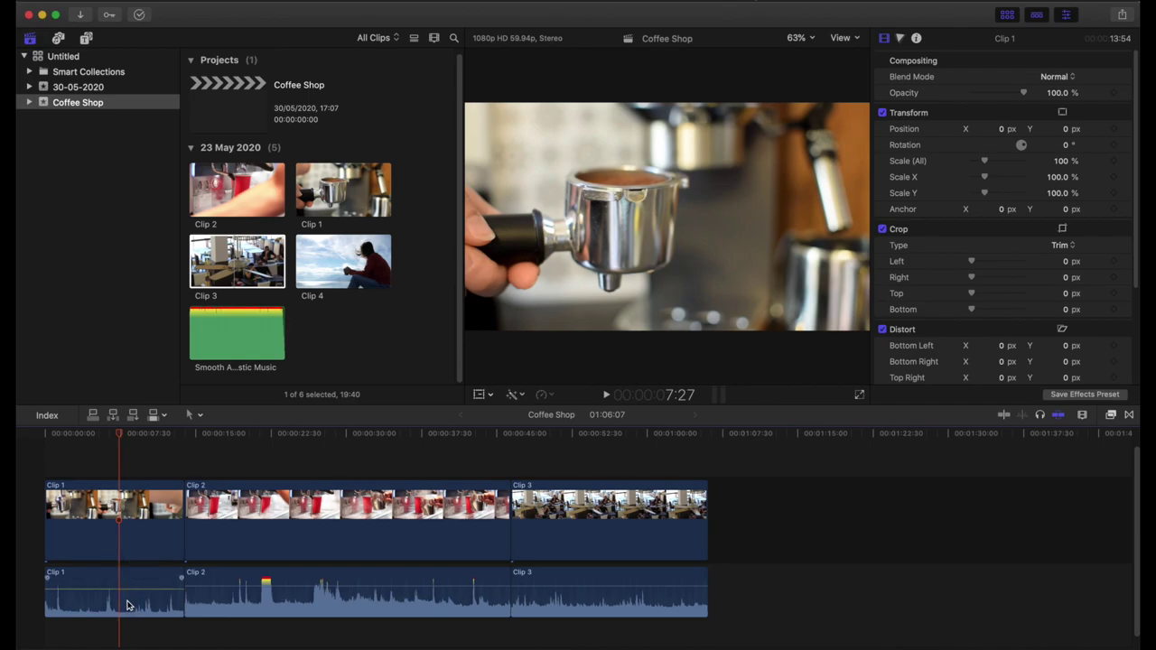
# Step: Set the volume of Clip 1's detached audio to 5.0 dB in its audio properties
pyautogui.click(145, 580)
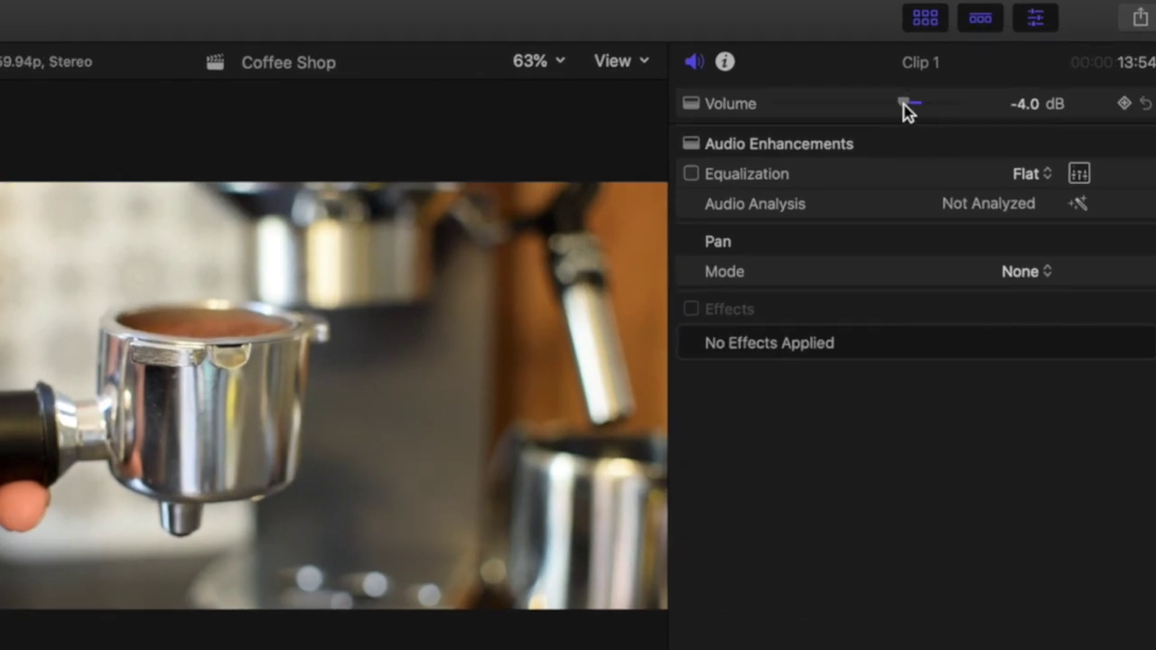
pyautogui.click(1028, 106)
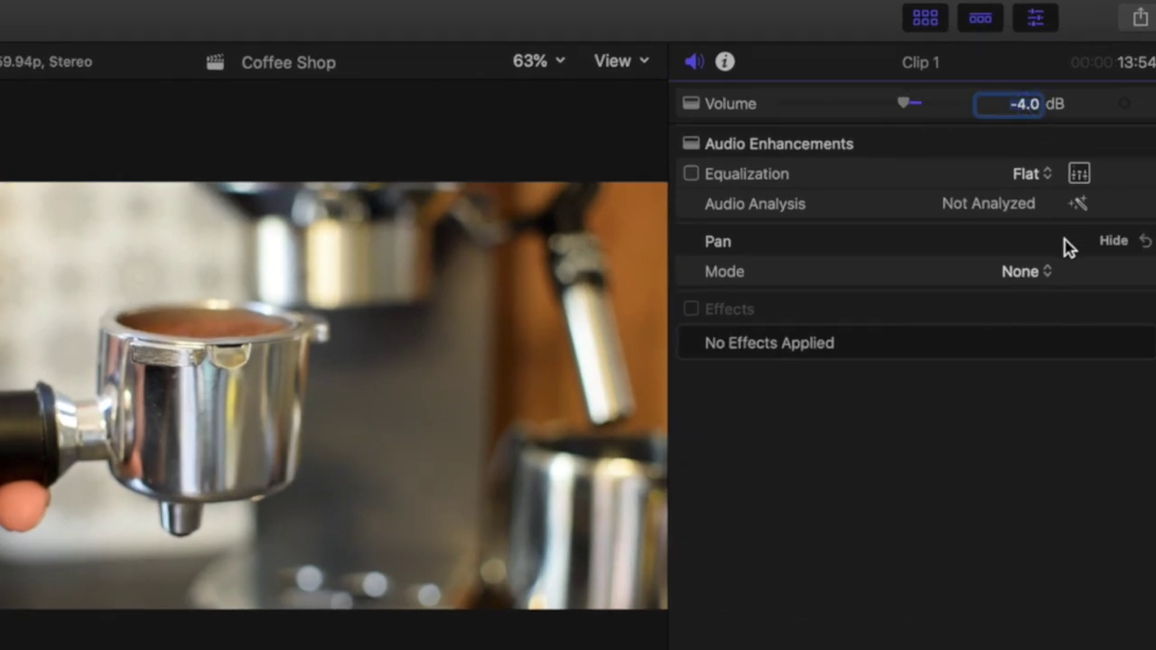
pyautogui.write('5')
pyautogui.press('Return')
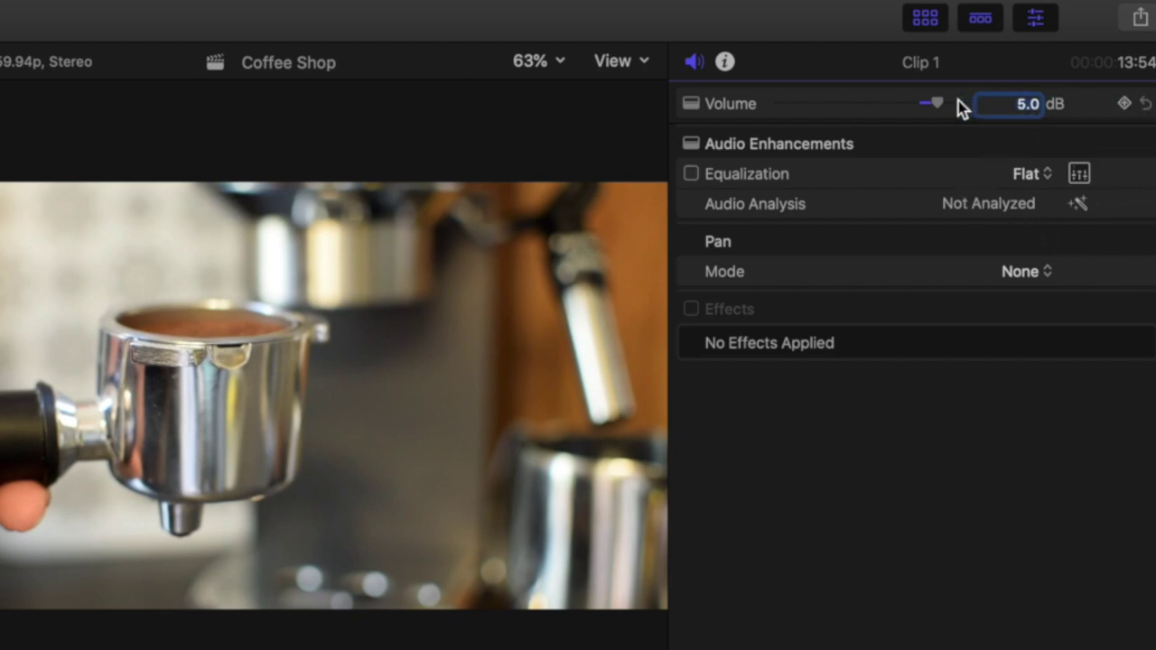
pyautogui.moveTo(938, 102); pyautogui.dragTo(903, 106)
pyautogui.moveTo(1024, 106)
pyautogui.mouseDown()
pyautogui.moveTo(985, 106)
pyautogui.moveTo(1057, 106)
pyautogui.moveTo(1028, 111)
pyautogui.mouseUp()
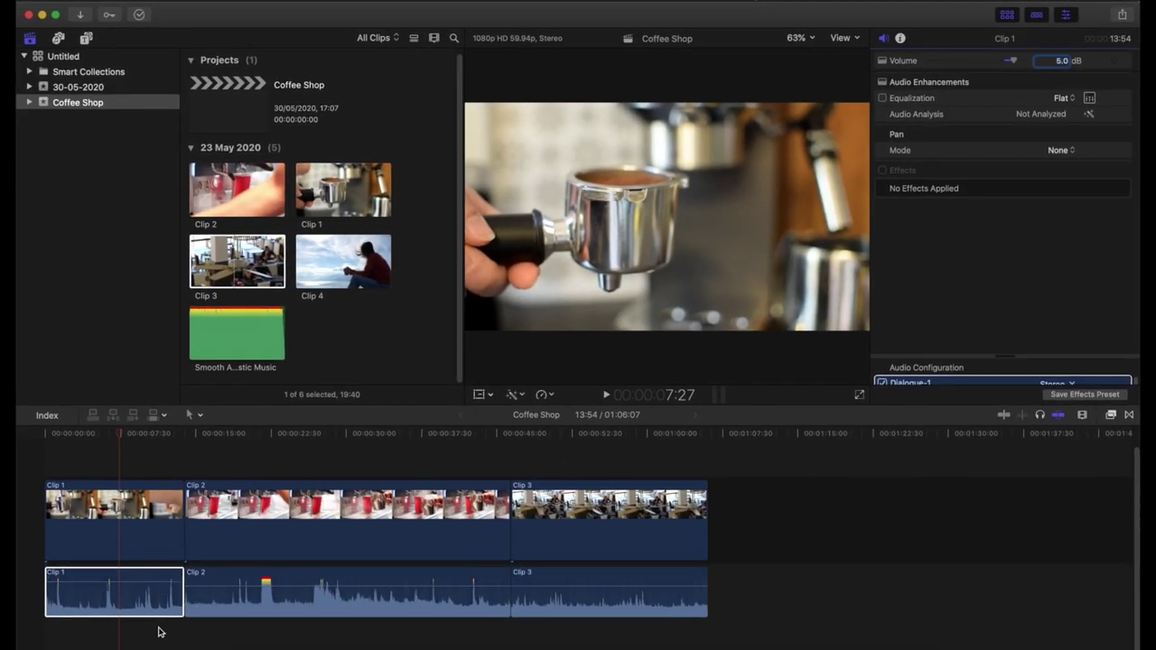
# Step: Set the volume of all three detached audio clips to 5.0 dB at once and deselect them
pyautogui.click(160, 627)
pyautogui.moveTo(142, 634); pyautogui.dragTo(714, 596)
pyautogui.click(1063, 69)
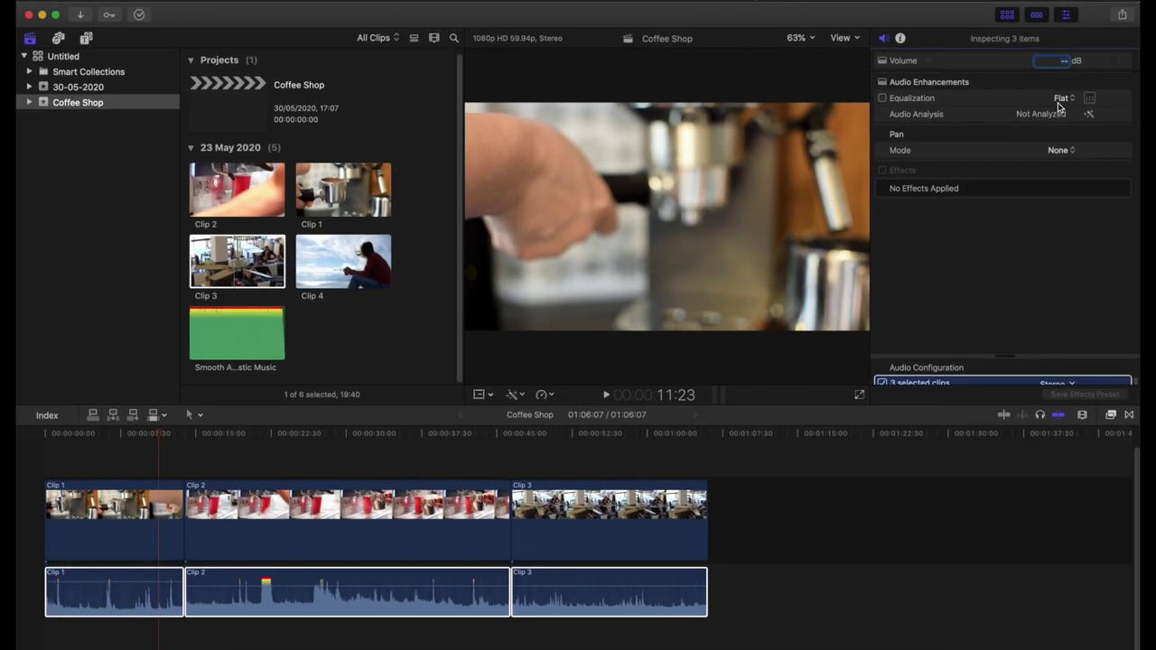
pyautogui.press('Return')
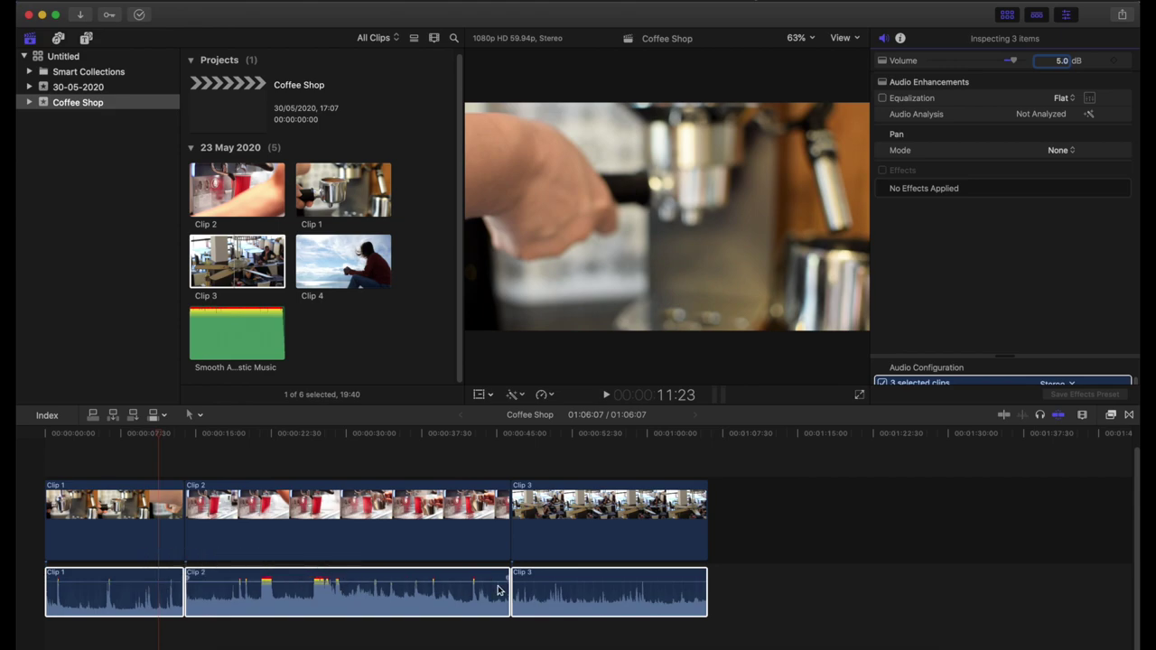
pyautogui.click(730, 593)
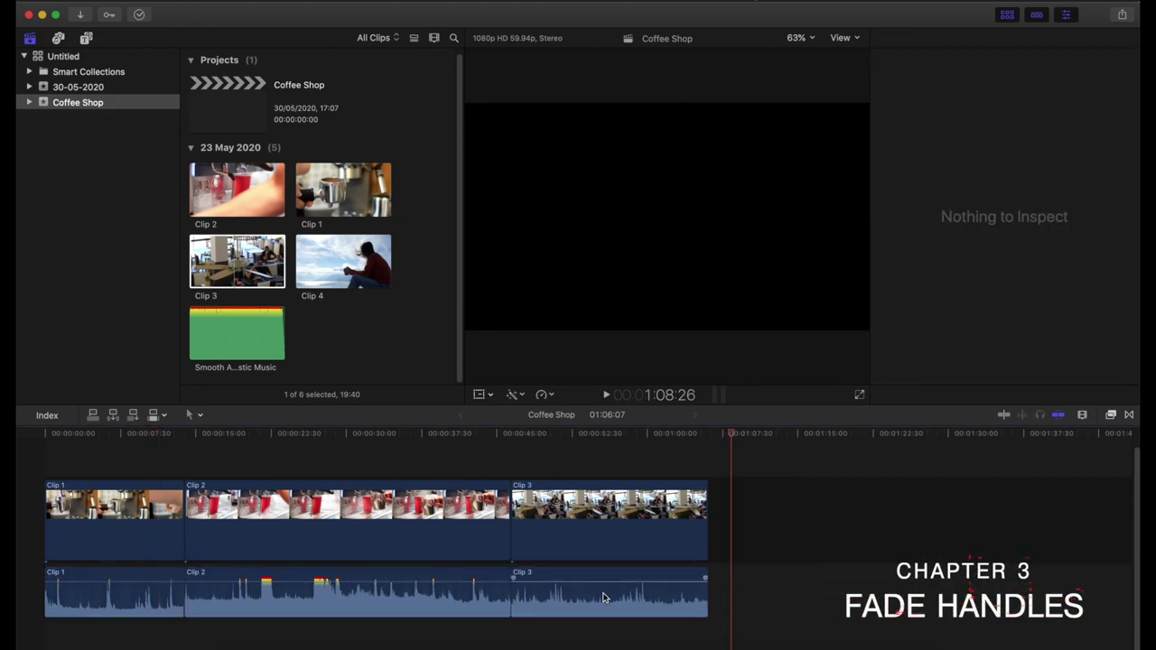
# Step: Add a long fade-in and a long fade-out to Clip 2's detached audio using the fade handles
pyautogui.click(254, 596)
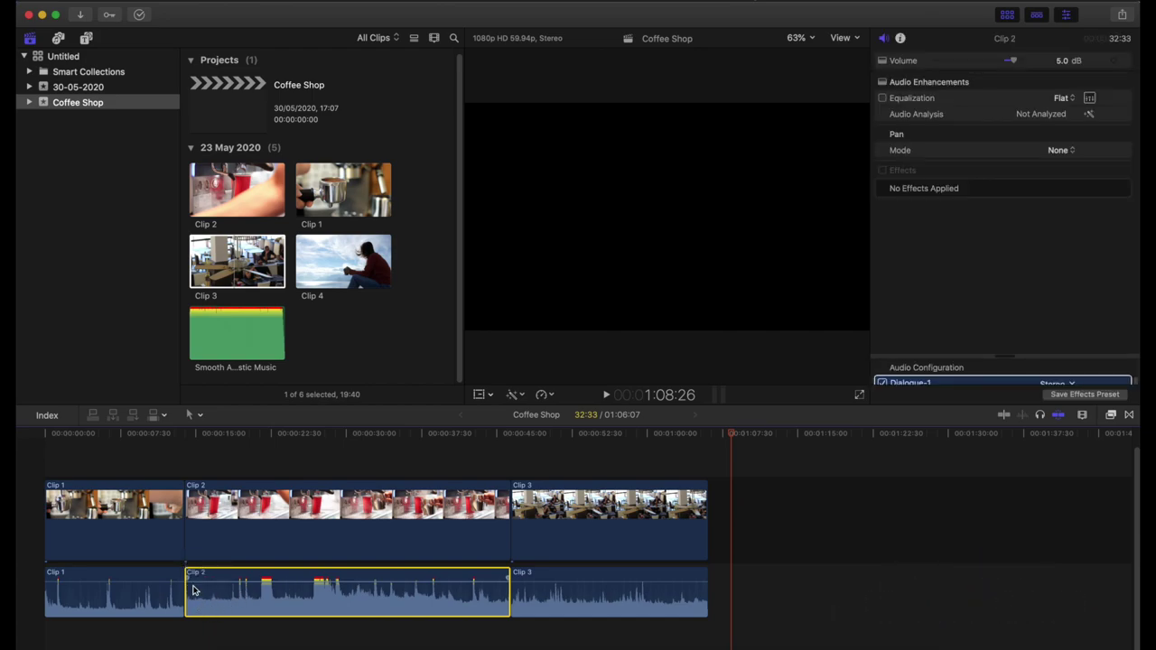
pyautogui.moveTo(189, 584)
pyautogui.moveTo(189, 580)
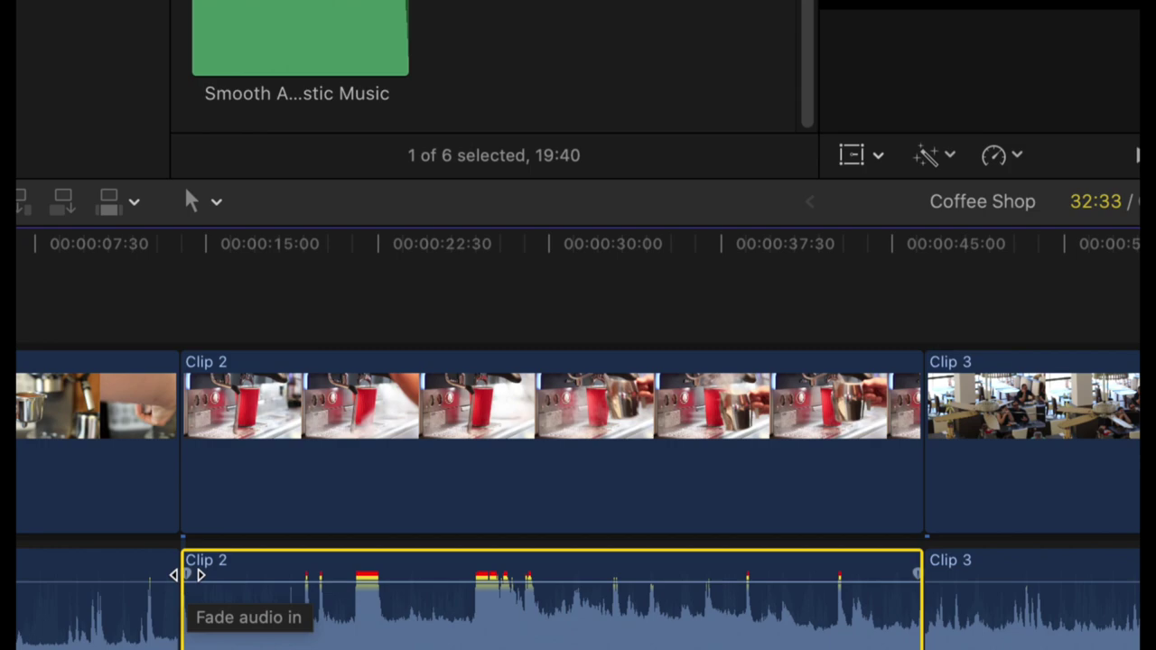
pyautogui.moveTo(187, 574); pyautogui.dragTo(351, 574)
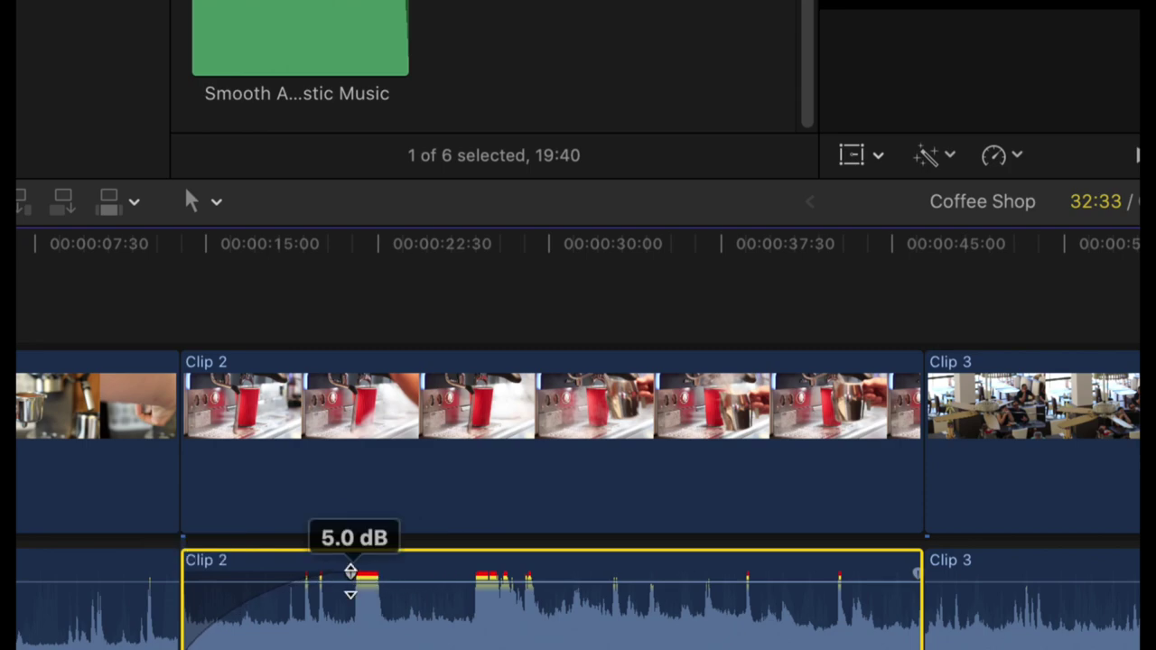
pyautogui.moveTo(917, 575); pyautogui.dragTo(748, 576)
pyautogui.moveTo(597, 584); pyautogui.dragTo(746, 589)
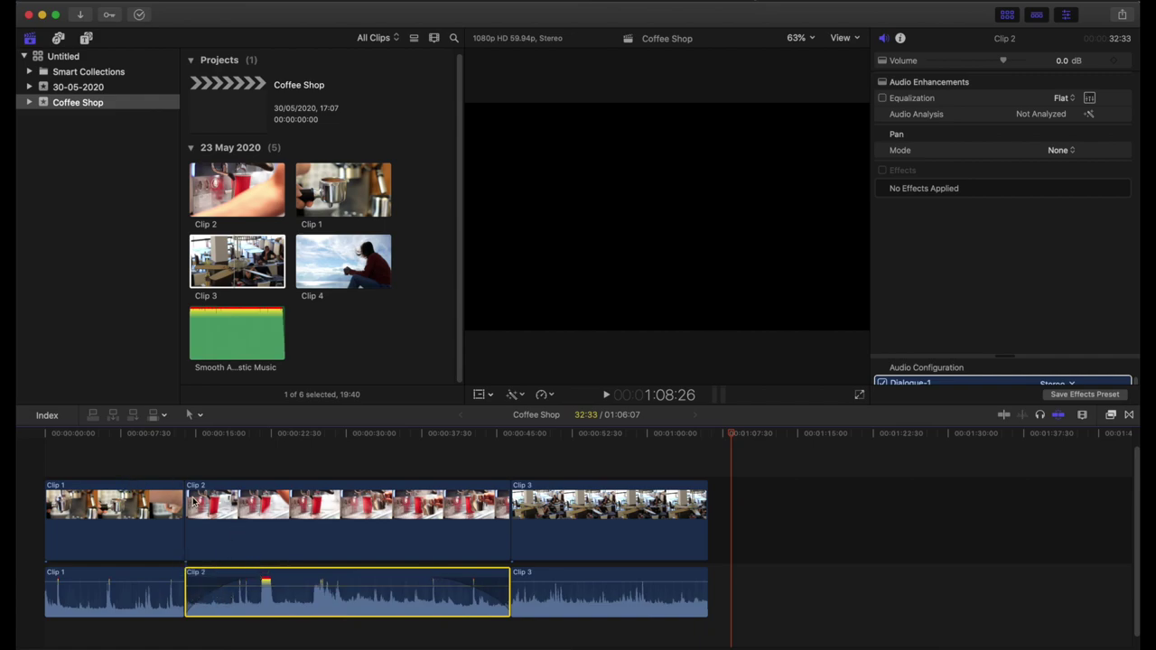
# Step: Remove the fades from Clip 2's detached audio
pyautogui.moveTo(276, 585)
pyautogui.click(294, 1)
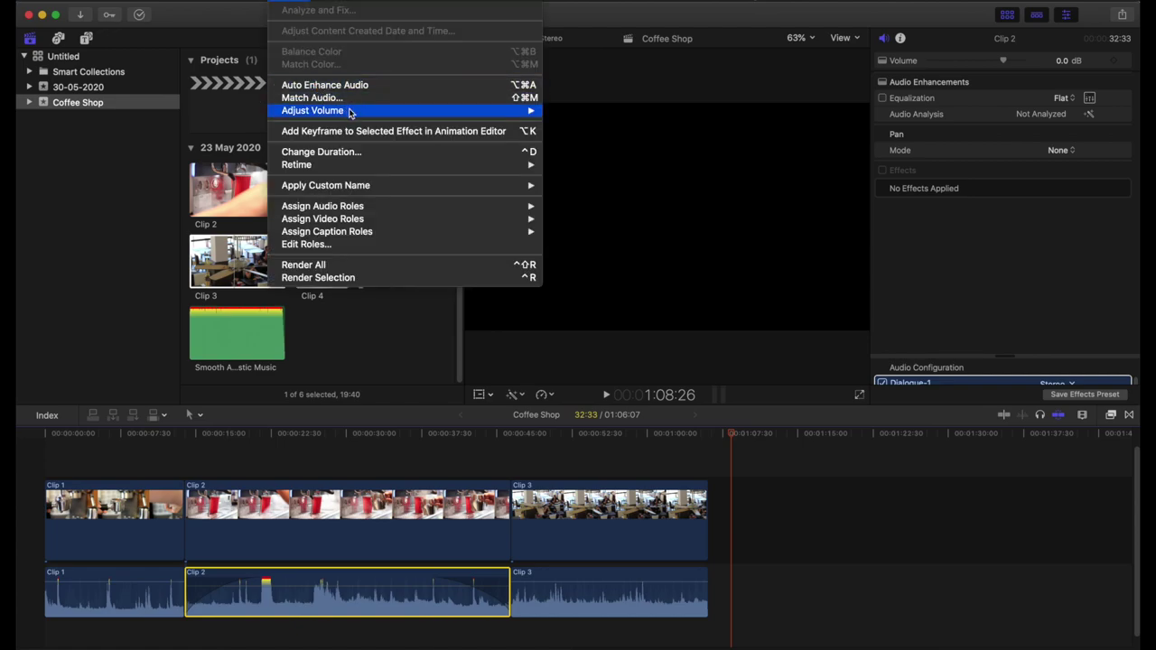
pyautogui.moveTo(365, 116)
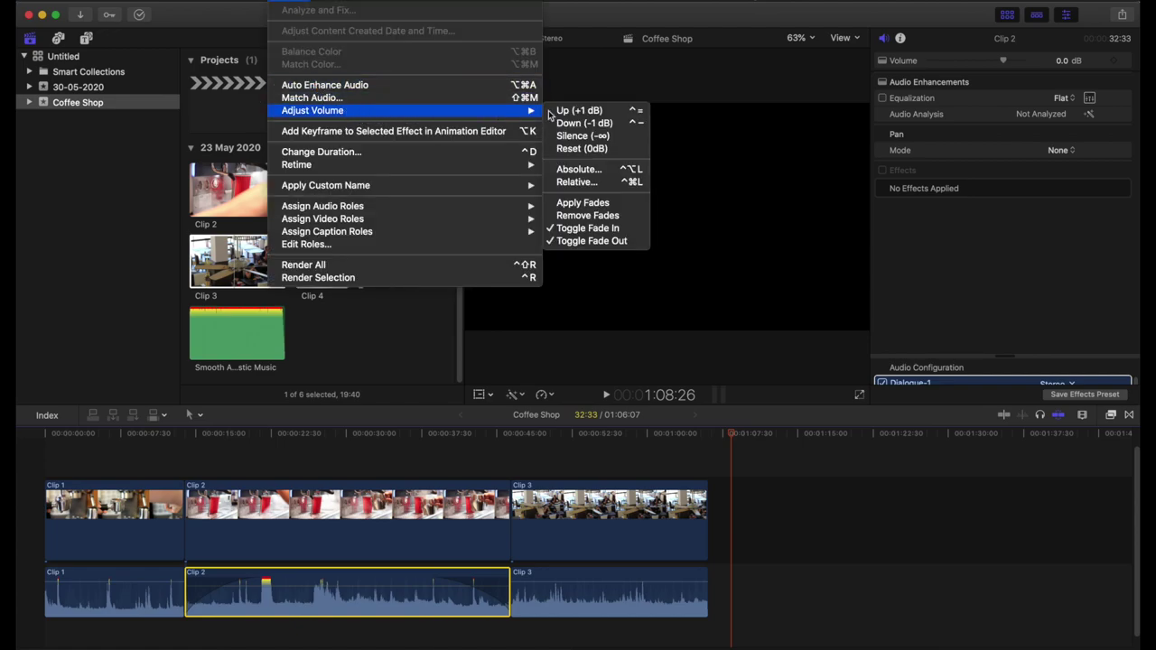
pyautogui.click(588, 216)
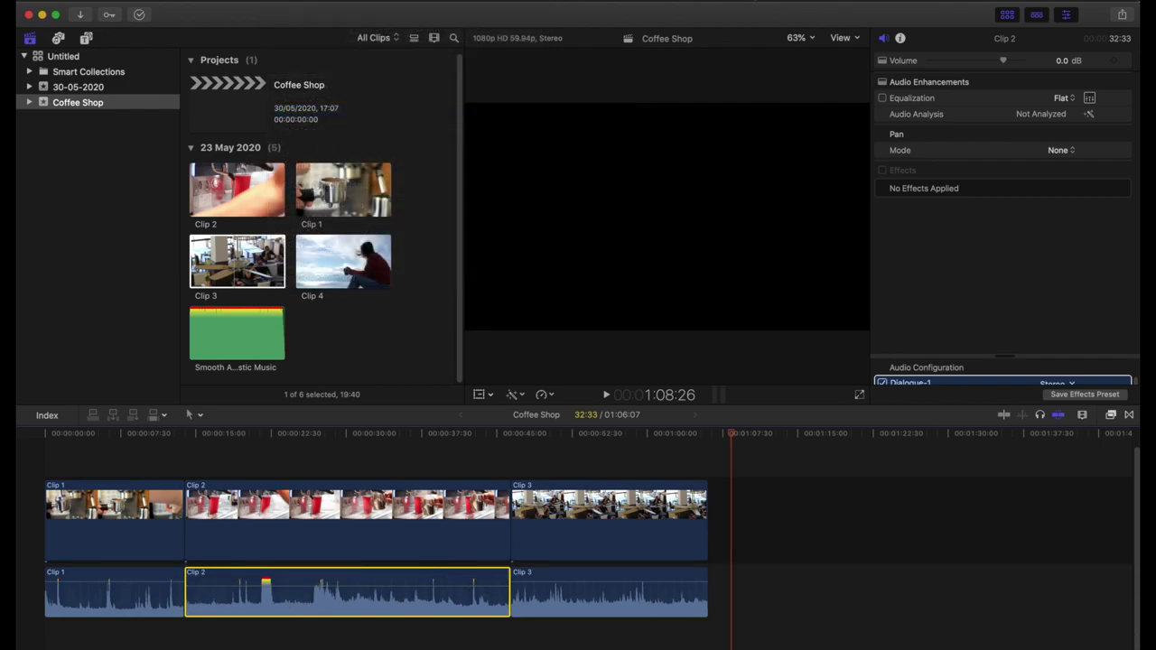
# Step: Toggle Fade In and Fade Out on for Clip 2's detached audio and check the fade-out handle
pyautogui.click(285, 2)
pyautogui.moveTo(425, 112)
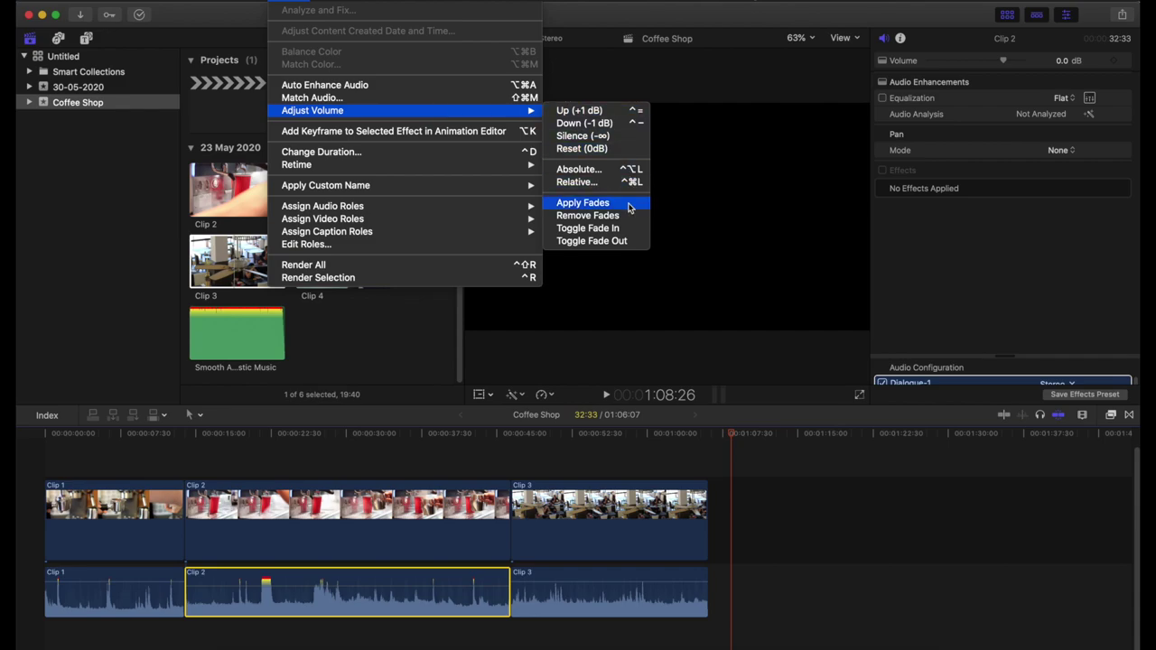
pyautogui.click(622, 235)
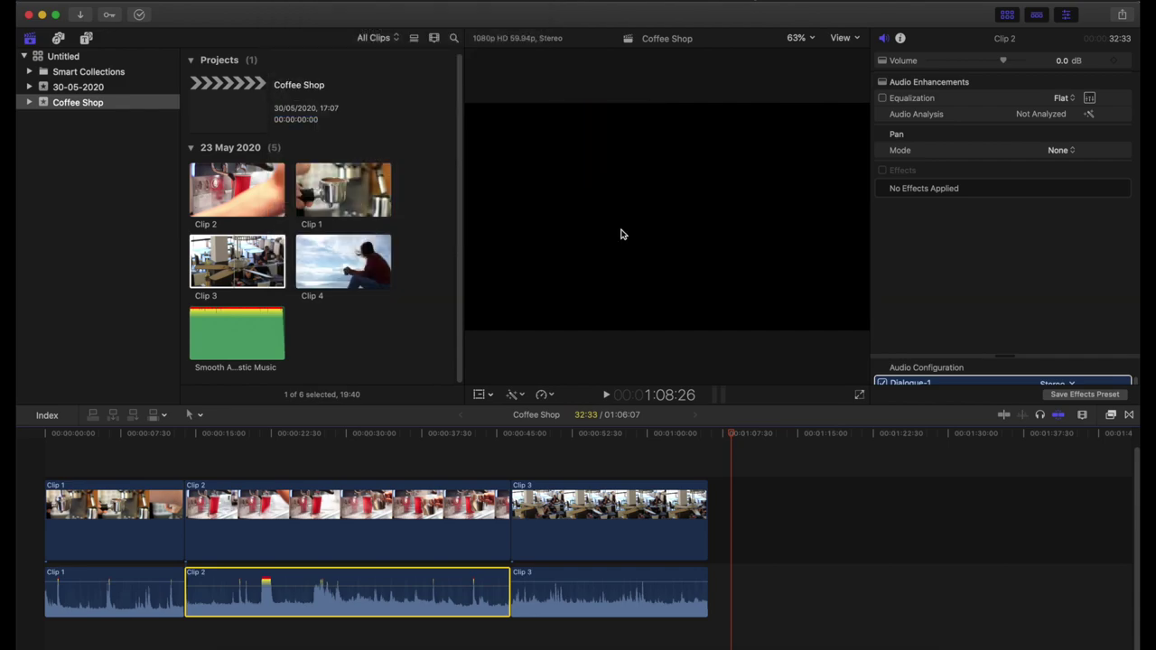
pyautogui.click(294, 3)
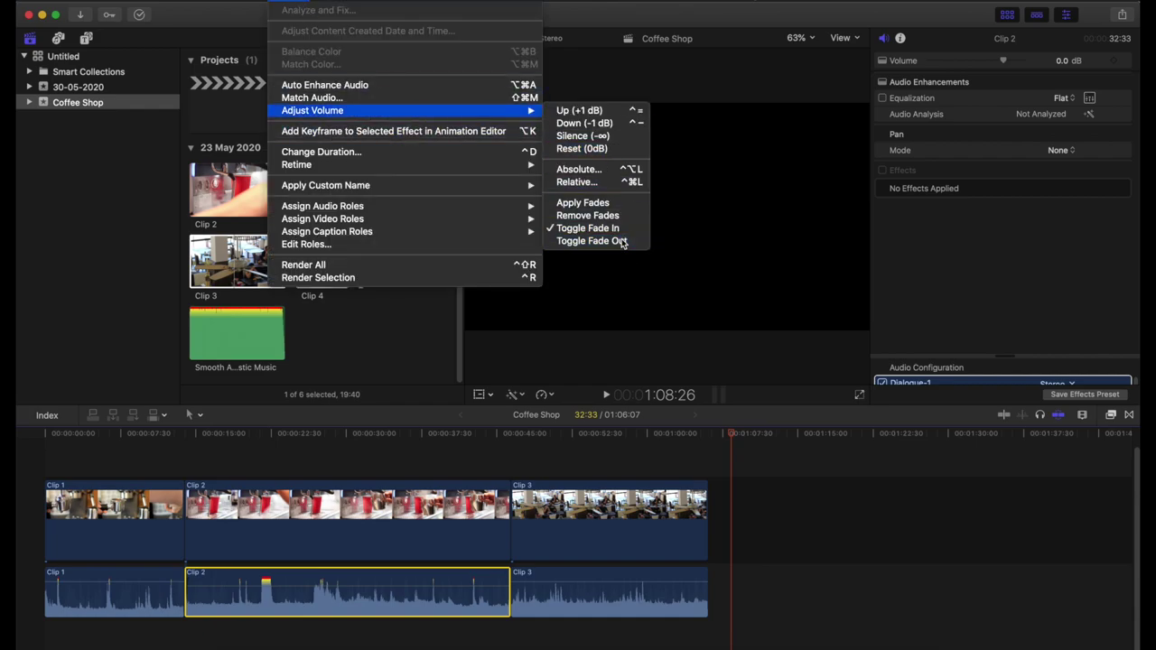
pyautogui.click(622, 241)
pyautogui.moveTo(511, 580)
pyautogui.moveTo(503, 578); pyautogui.dragTo(501, 579)
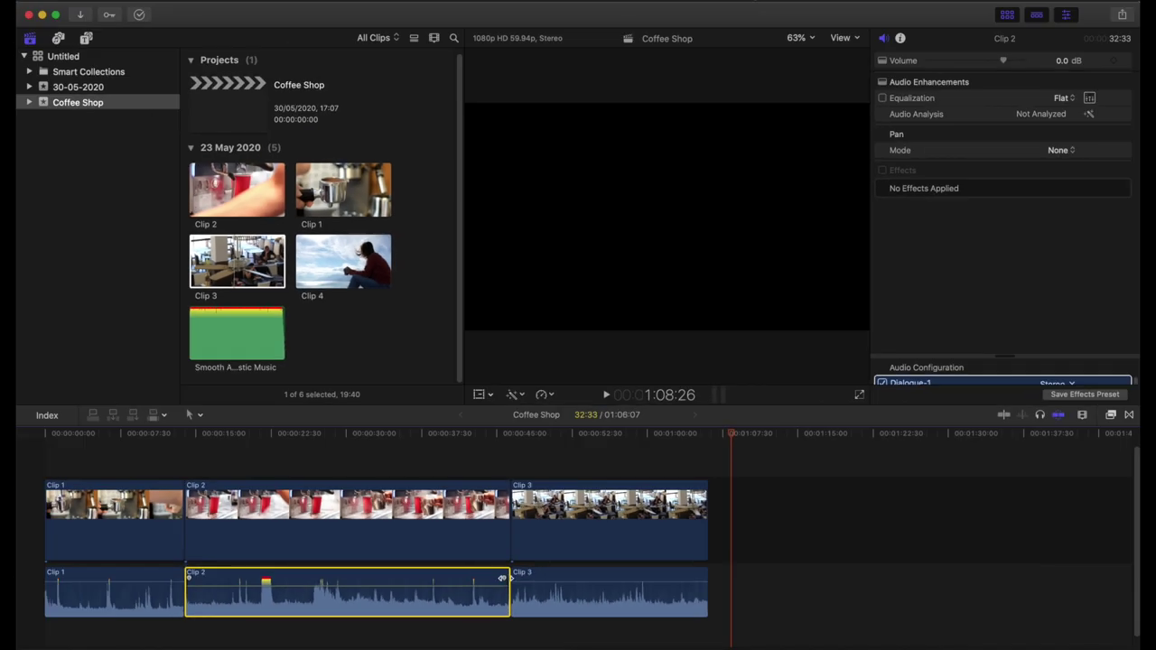
# Step: Clear the toggled fades from Clip 2's detached audio and use Apply Fades to fade both ends
pyautogui.click(283, 2)
pyautogui.click(313, 13)
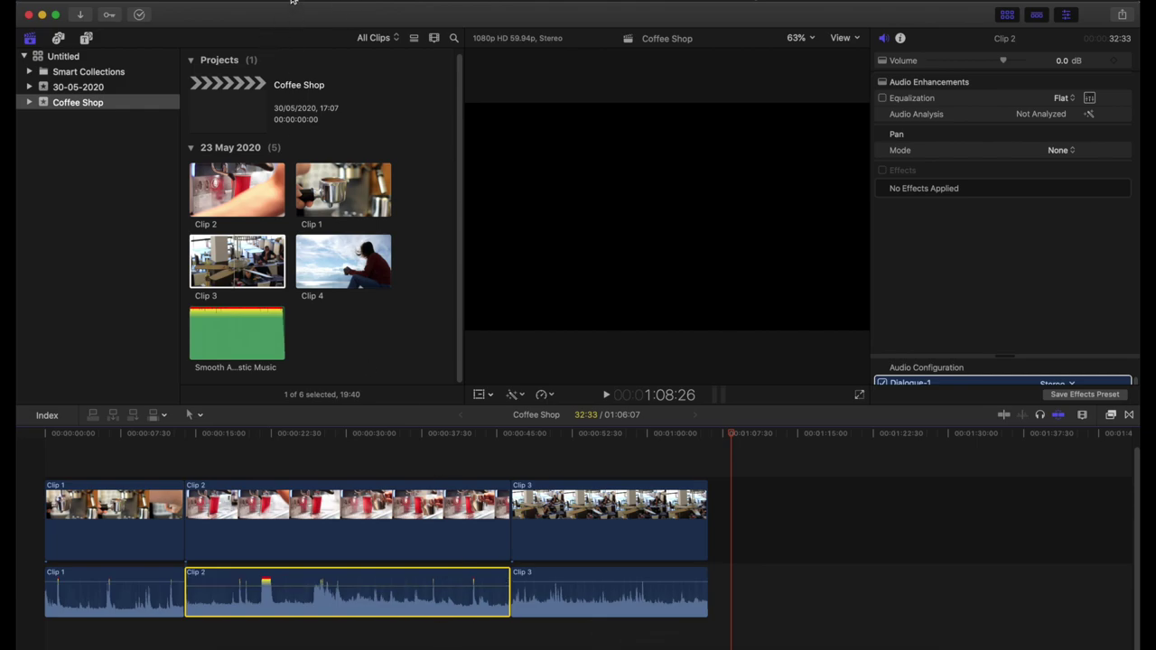
pyautogui.click(292, 2)
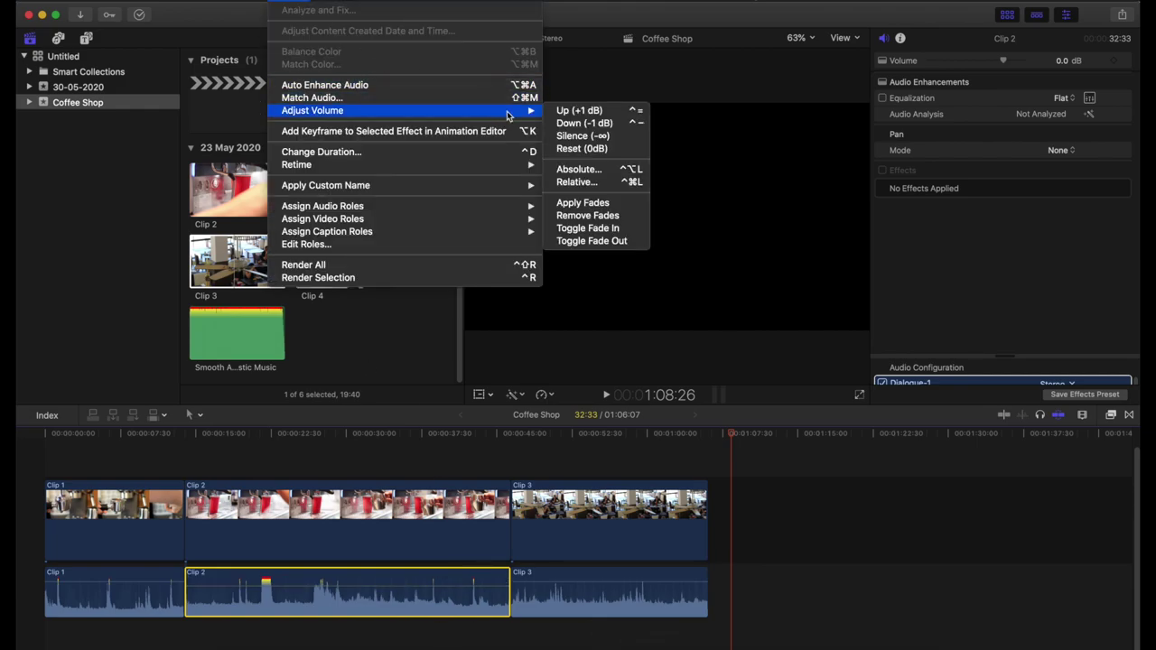
pyautogui.click(597, 206)
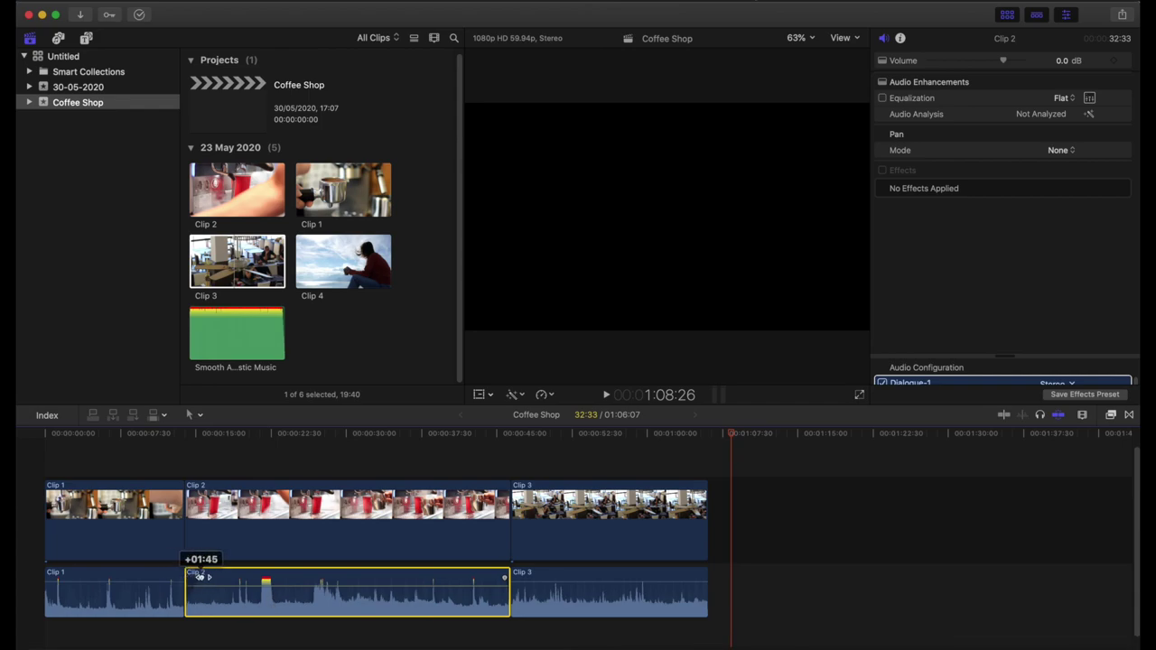
# Step: Remove the applied fades from both ends of Clip 2's detached audio
pyautogui.click(291, 5)
pyautogui.moveTo(380, 116)
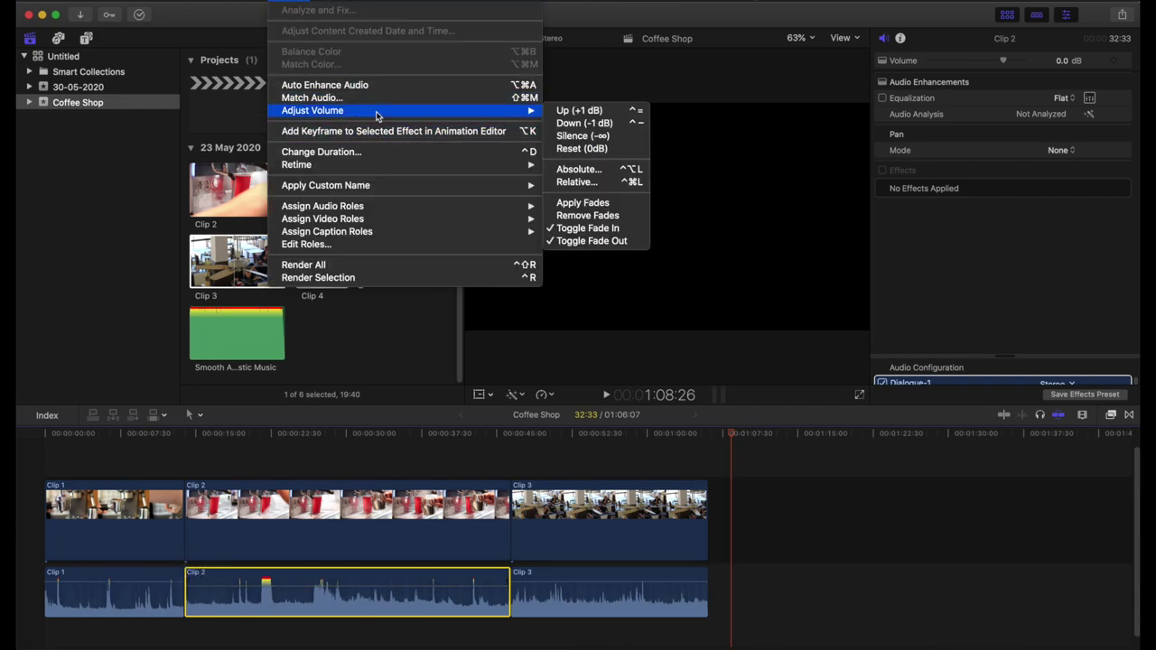
pyautogui.click(600, 216)
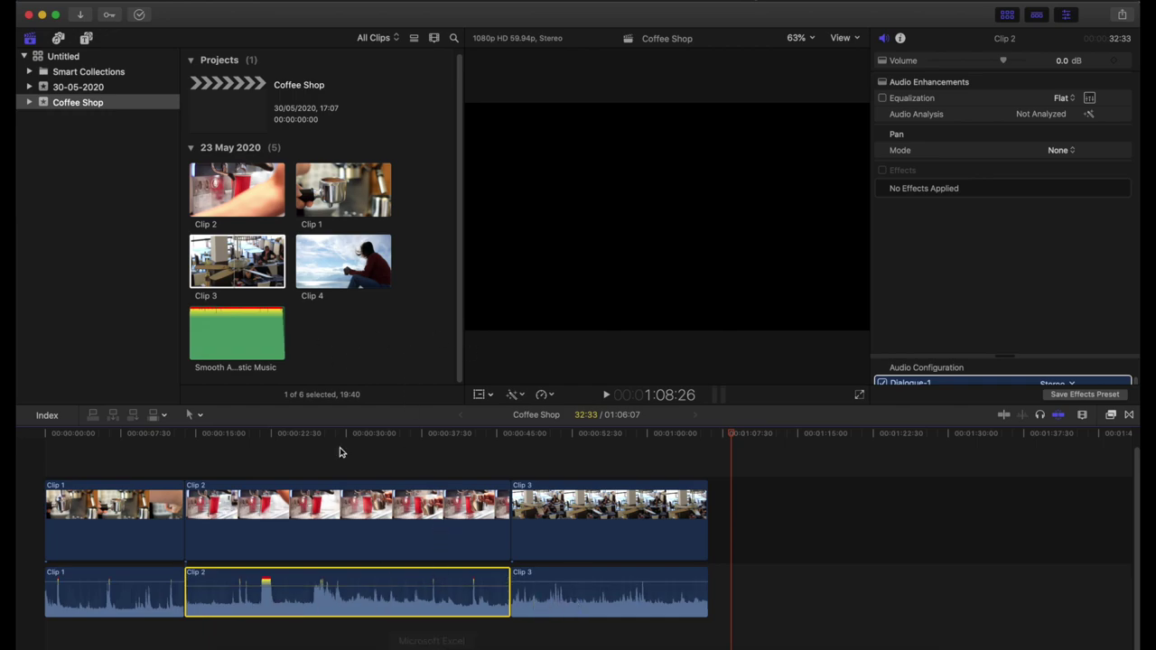
# Step: Add Smooth Acoustic Music beneath the clips from the start of the timeline and lower its volume to -5 dB
pyautogui.click(229, 334)
pyautogui.moveTo(226, 331); pyautogui.dragTo(36, 640)
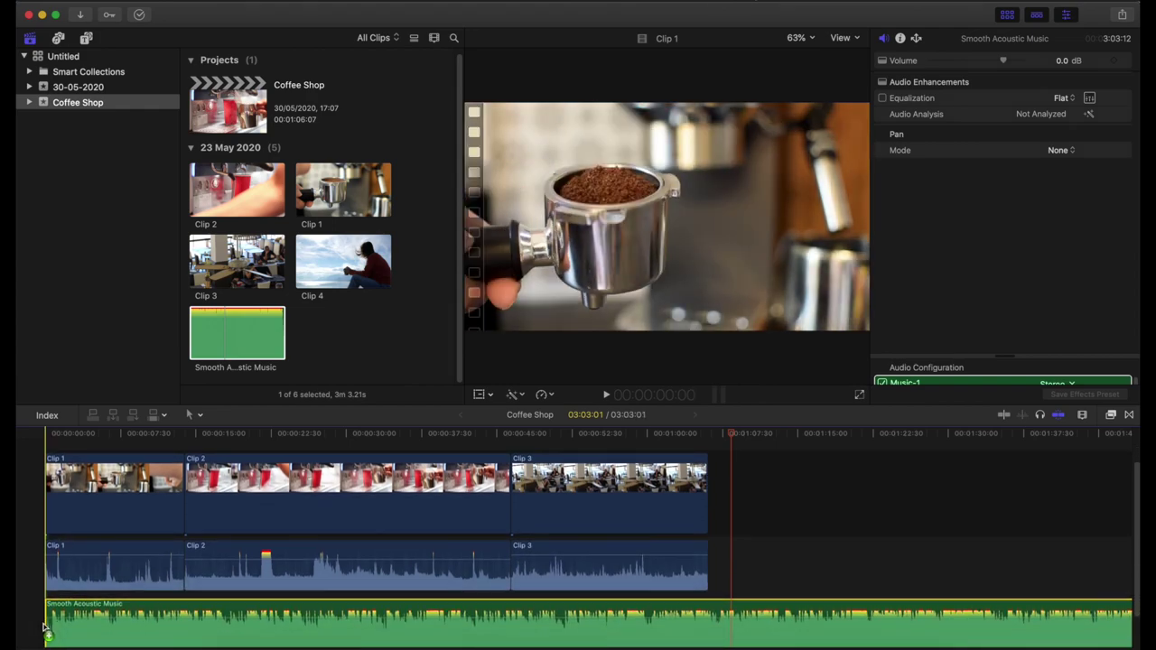
pyautogui.scroll(-2, 208, 597)
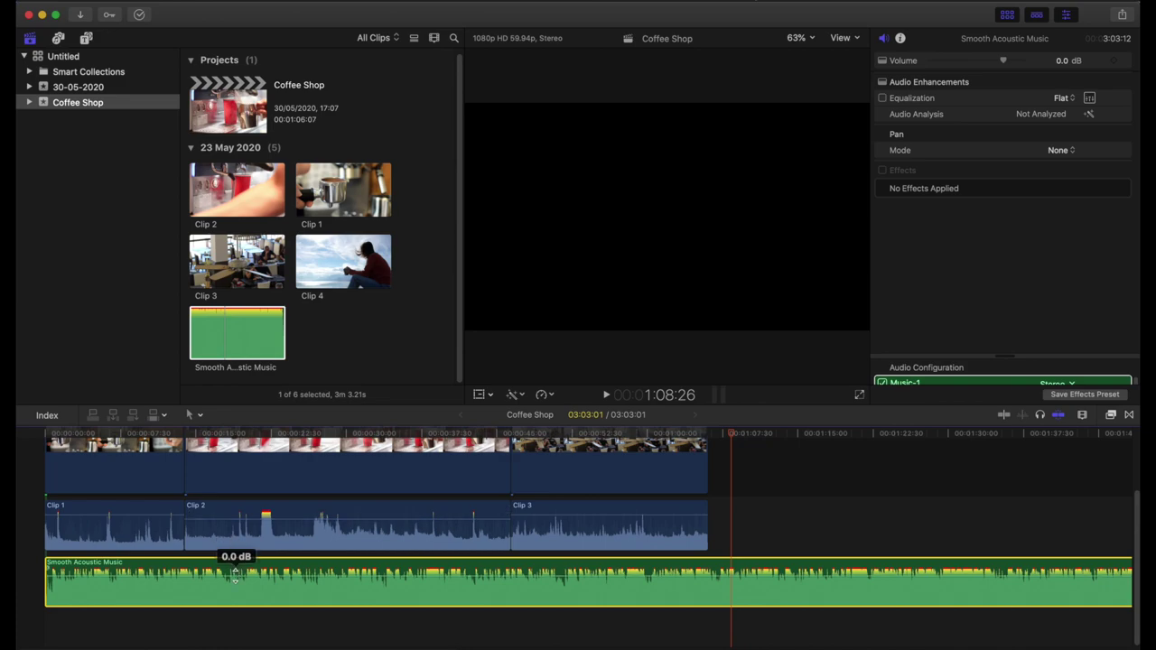
pyautogui.moveTo(237, 576); pyautogui.dragTo(236, 583)
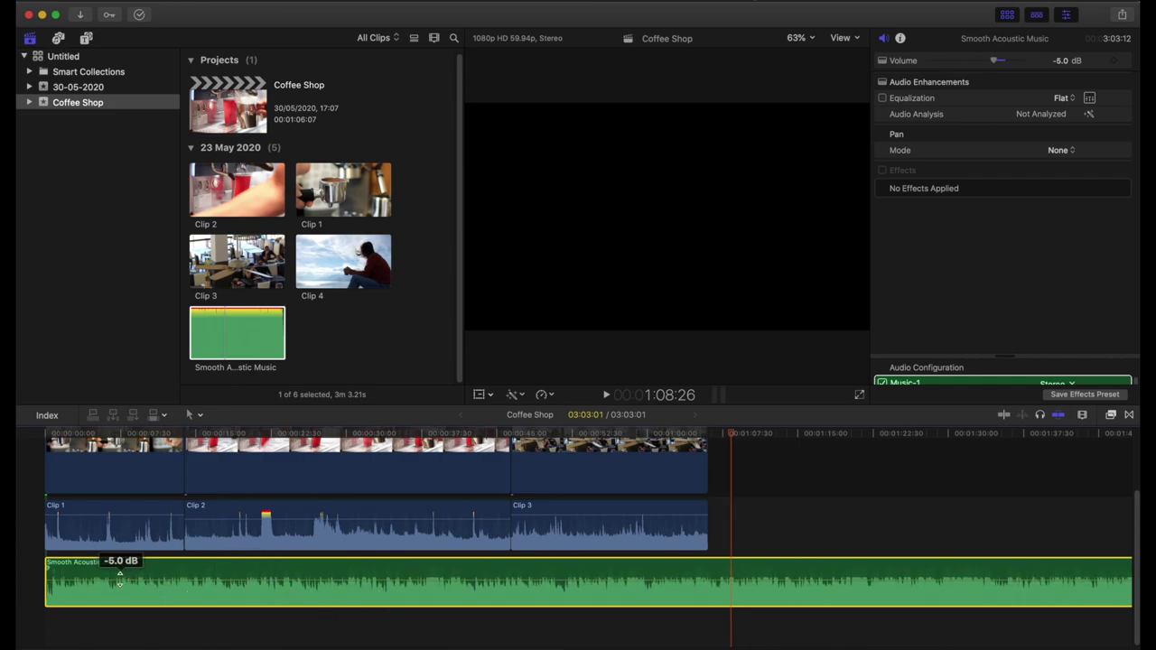
pyautogui.moveTo(114, 578)
pyautogui.mouseDown()
pyautogui.moveTo(113, 589)
pyautogui.moveTo(113, 578)
pyautogui.mouseUp()
# Step: Lower Clip 2's detached audio to -26 dB and also reduce the volume of Clip 1's and Clip 3's detached audio
pyautogui.moveTo(230, 521); pyautogui.dragTo(227, 538)
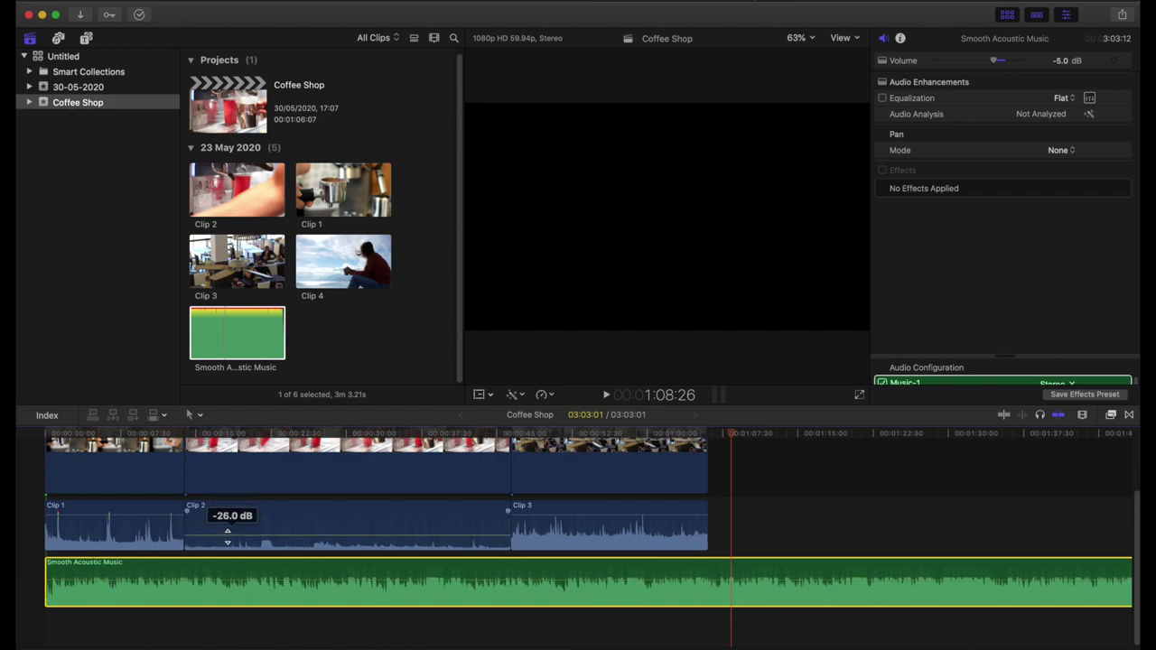
pyautogui.moveTo(161, 518); pyautogui.dragTo(159, 529)
pyautogui.moveTo(586, 516); pyautogui.dragTo(573, 529)
pyautogui.scroll(2, 277, 521)
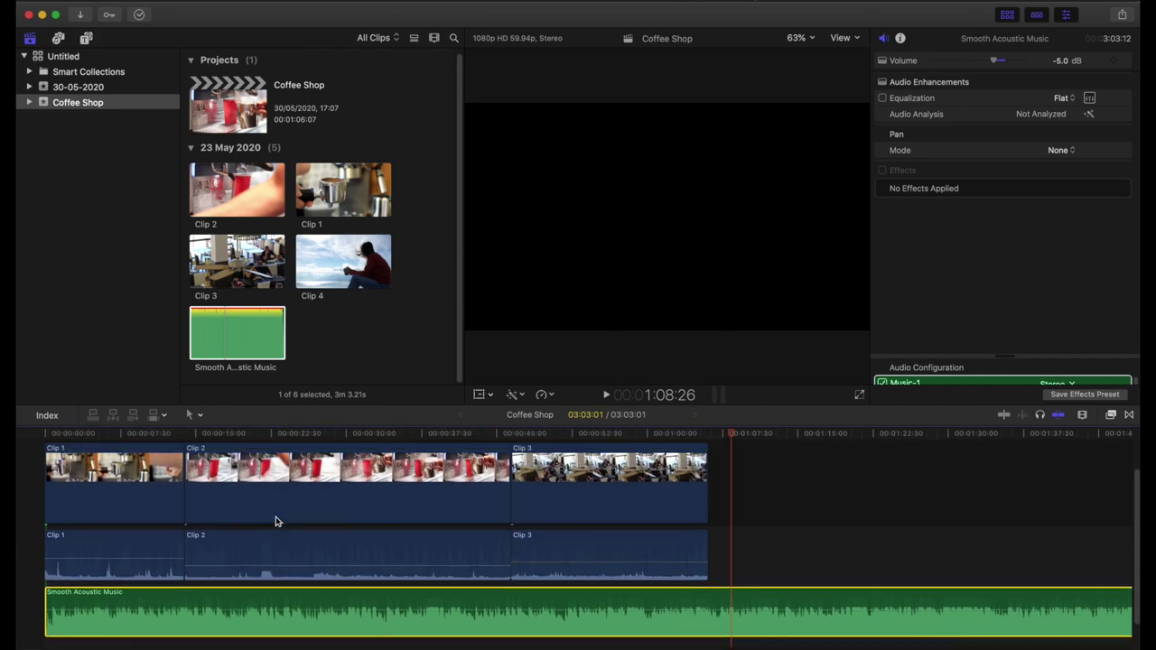
# Step: Play the timeline from near the start of Clip 1 to check the clip audio against the music
pyautogui.click(63, 434)
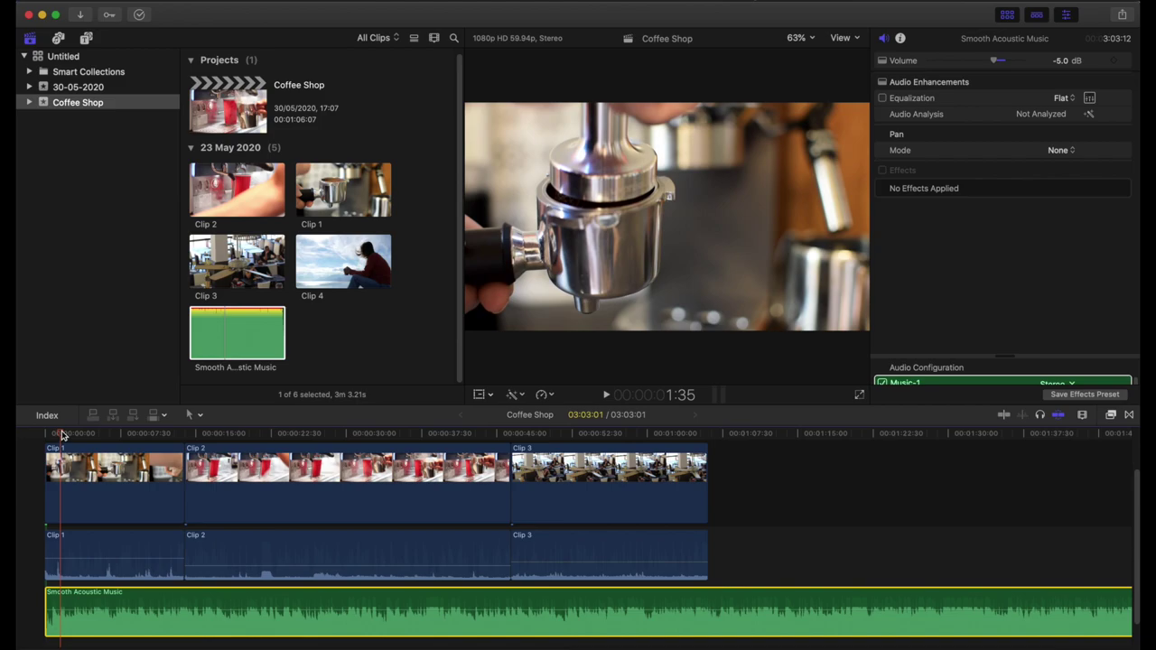
pyautogui.moveTo(62, 435); pyautogui.dragTo(58, 436)
pyautogui.moveTo(86, 611)
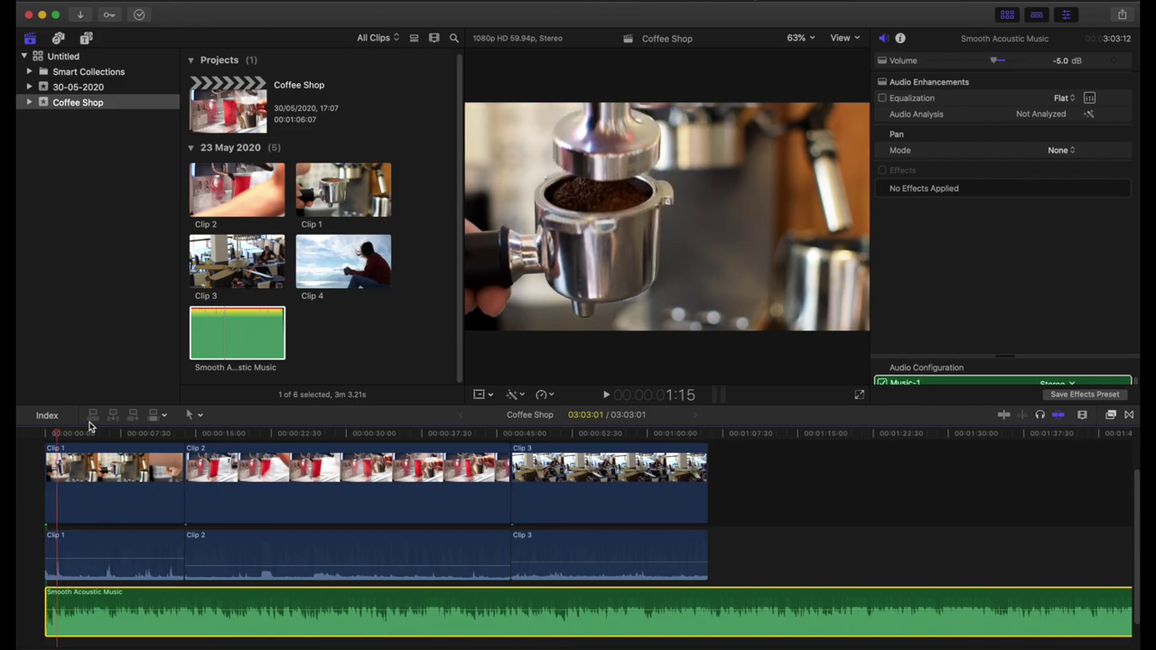
pyautogui.press('space')
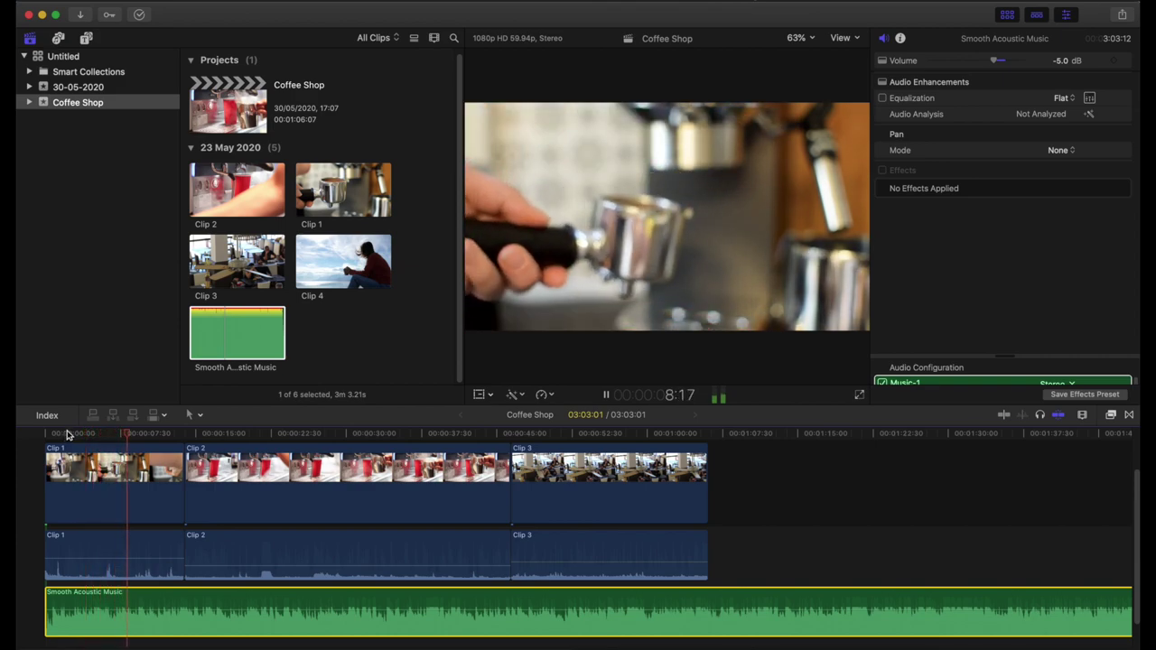
pyautogui.press('space')
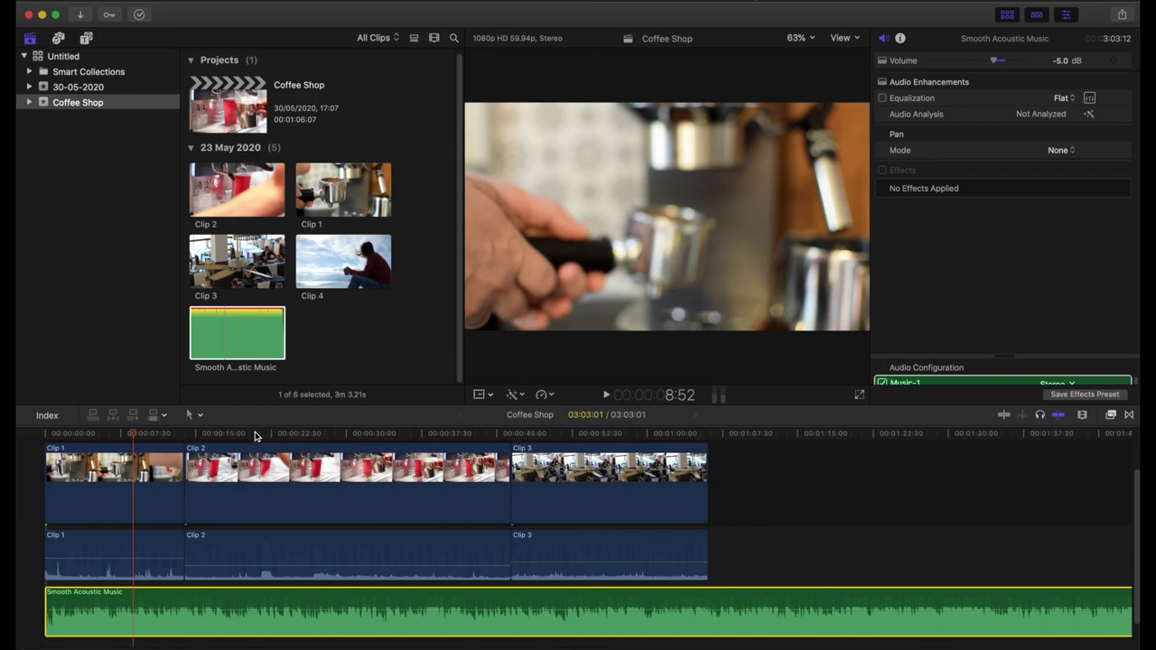
# Step: Raise Clip 2's detached audio to -13 dB and play back that section against the music
pyautogui.click(252, 435)
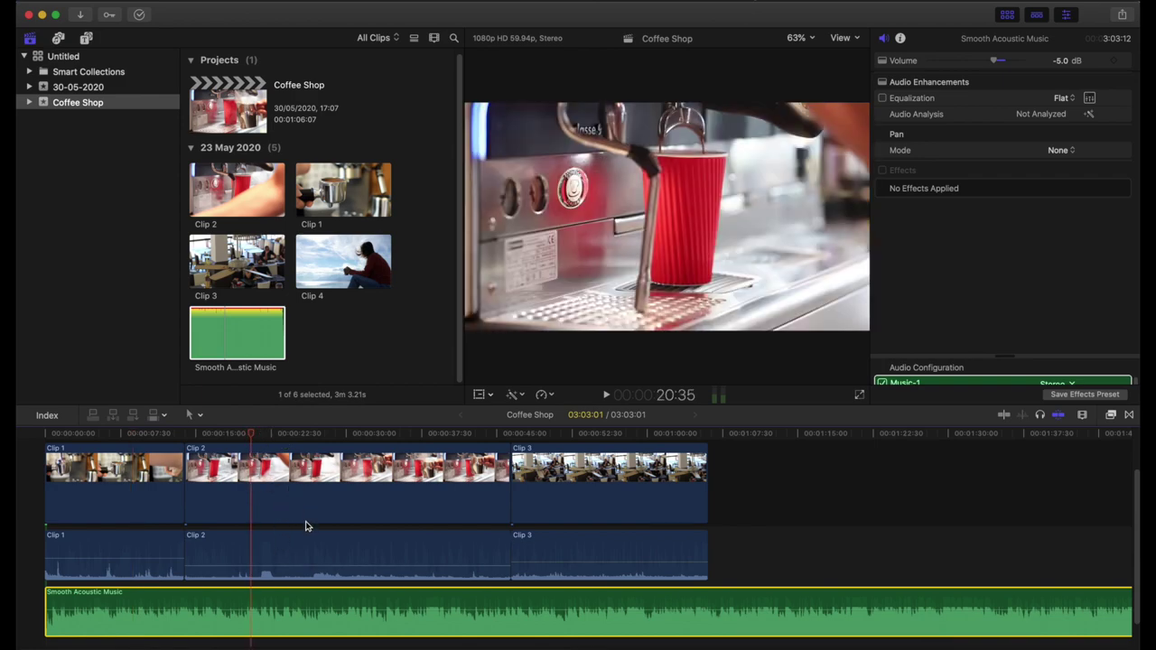
pyautogui.moveTo(263, 567); pyautogui.dragTo(267, 565)
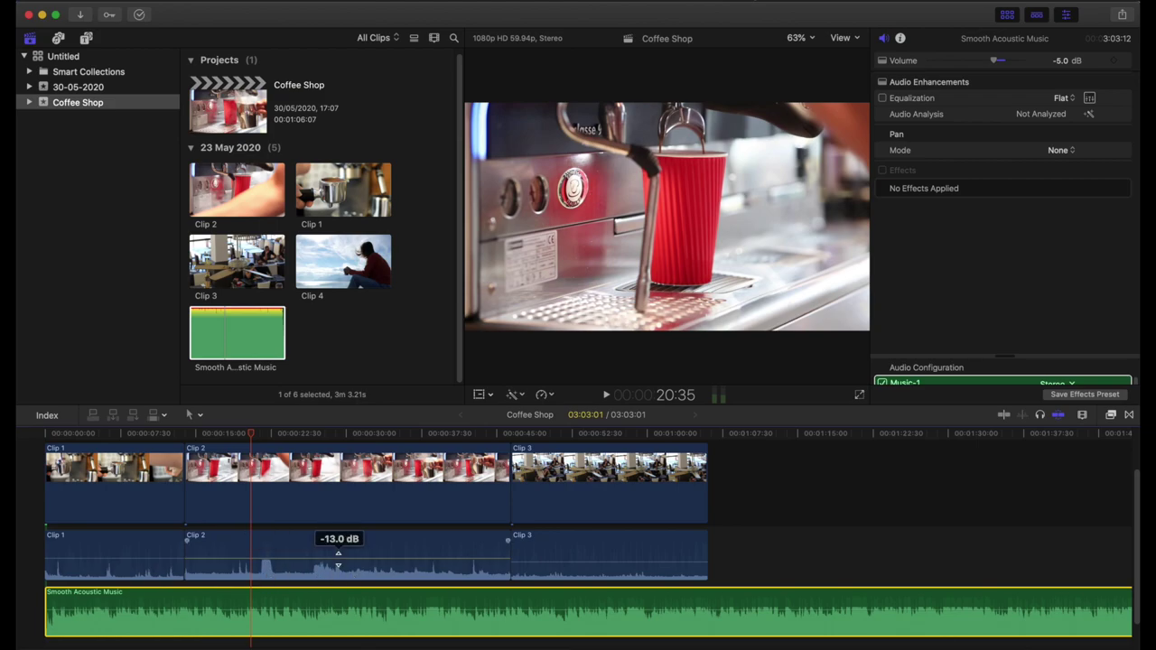
pyautogui.click(235, 437)
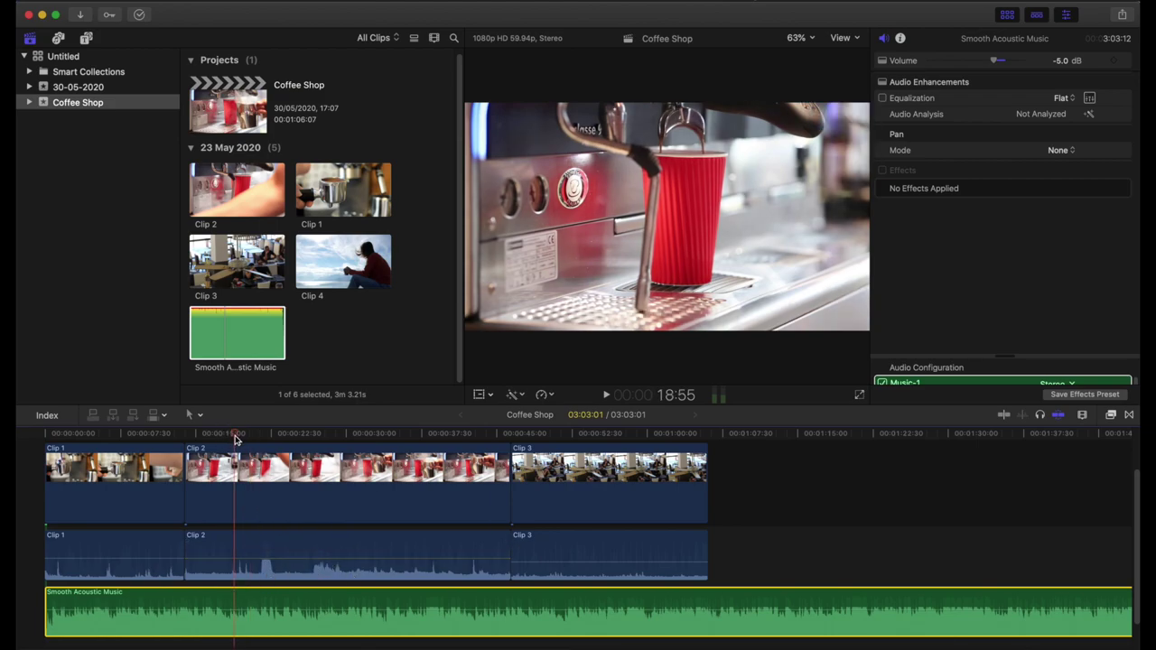
pyautogui.press('space')
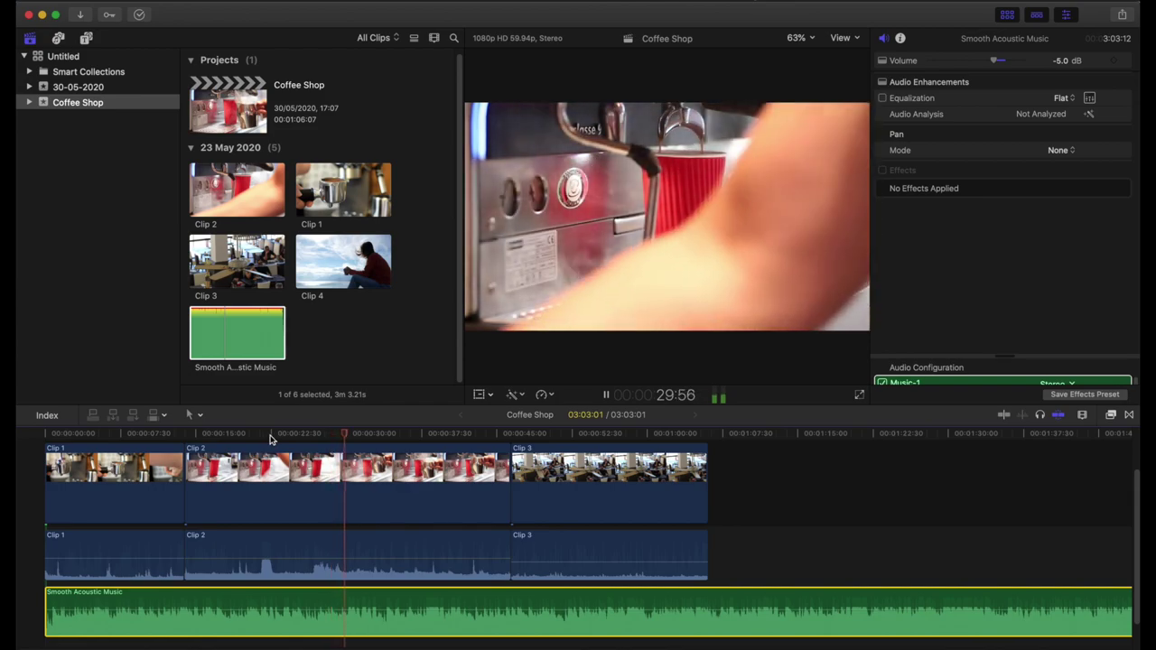
pyautogui.press('space')
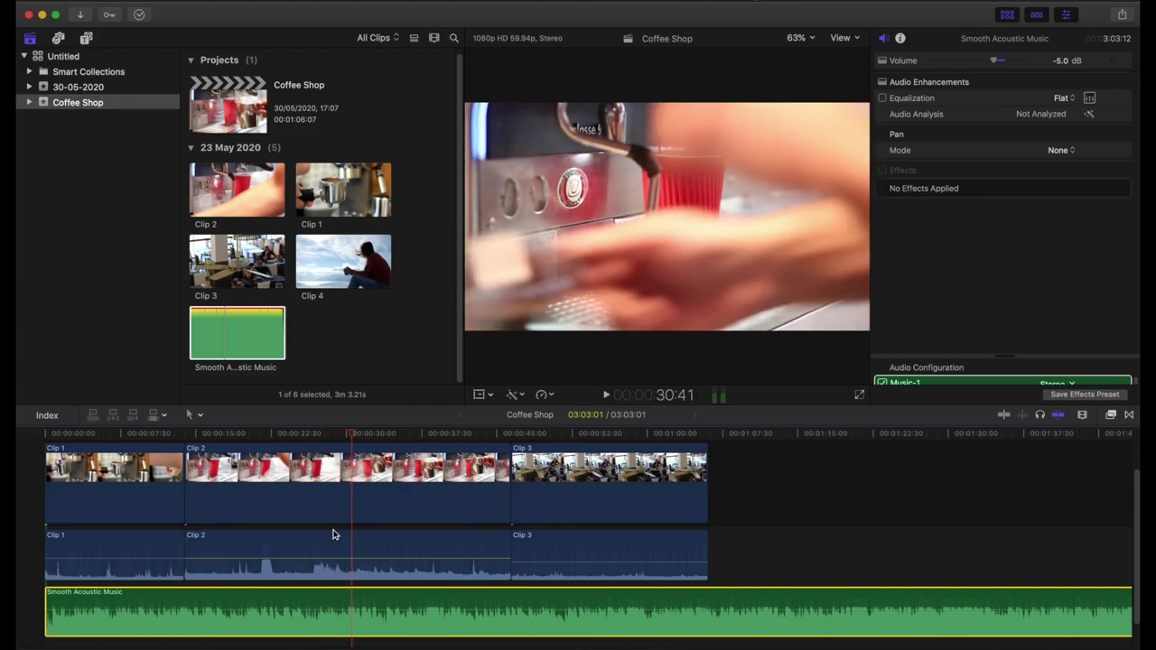
pyautogui.moveTo(341, 553); pyautogui.dragTo(313, 562)
# Step: Raise the volume of Clip 1's detached audio above the levels of Clips 2 and 3
pyautogui.scroll(-2, 343, 524)
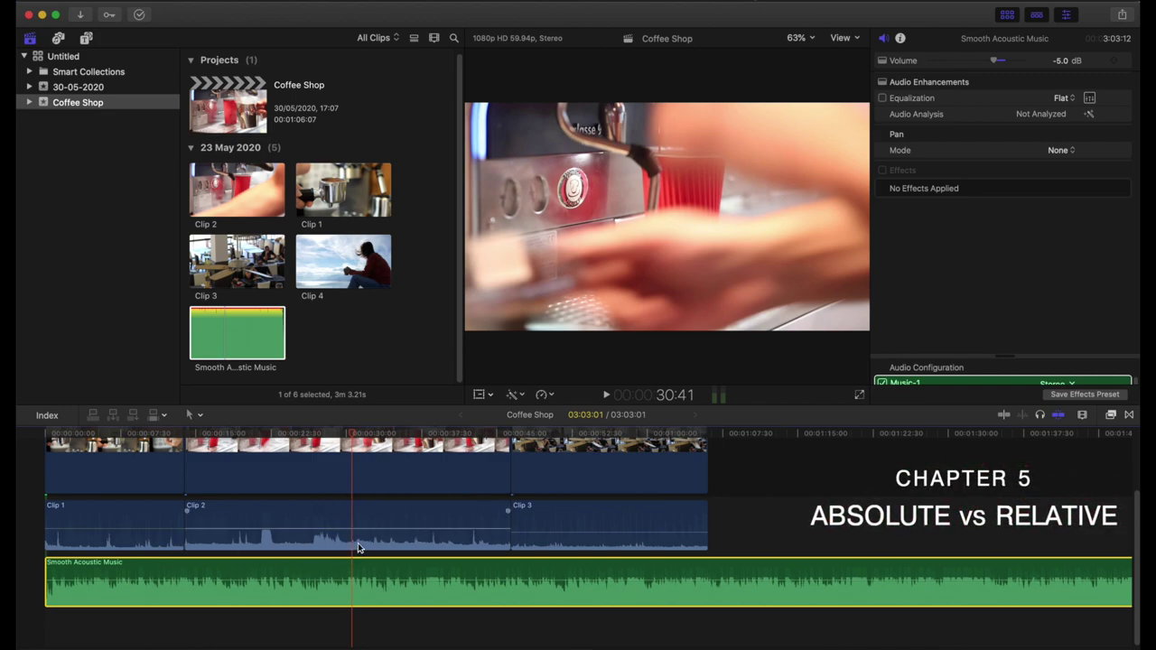
pyautogui.moveTo(150, 531)
pyautogui.moveTo(149, 528); pyautogui.dragTo(152, 520)
pyautogui.moveTo(188, 528)
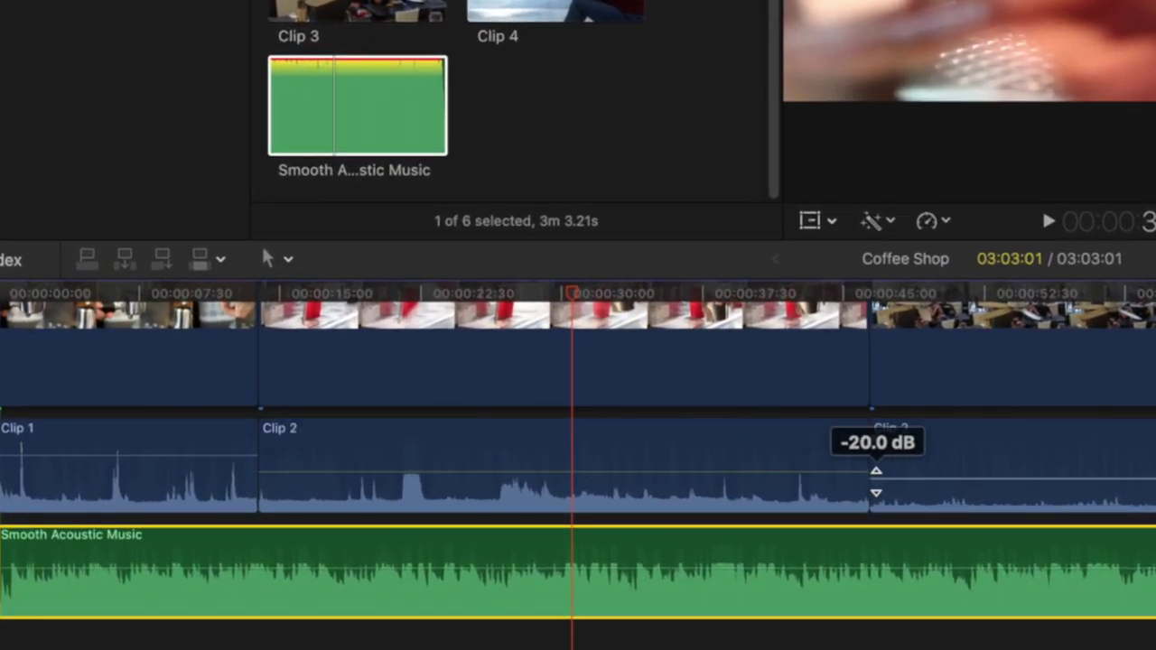
pyautogui.moveTo(219, 456)
pyautogui.moveTo(219, 455)
pyautogui.mouseDown()
pyautogui.moveTo(197, 457)
pyautogui.moveTo(200, 448)
pyautogui.mouseUp()
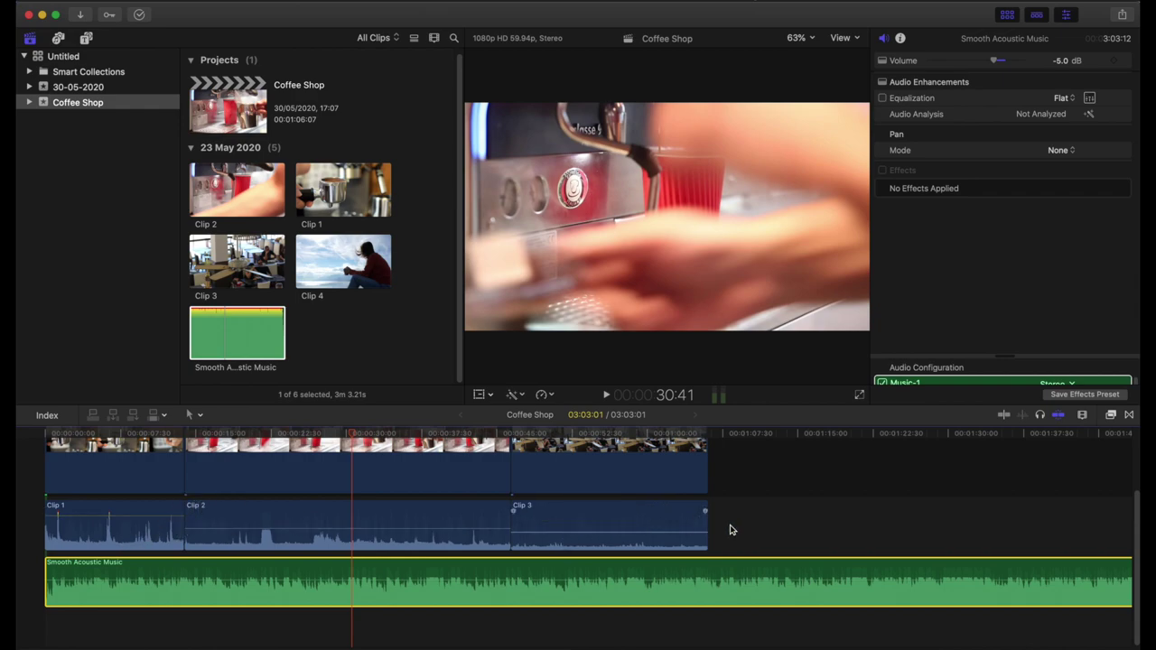
# Step: Select the detached audio of Clips 1, 2 and 3 and apply a relative volume adjustment of -2 dB
pyautogui.moveTo(727, 522); pyautogui.dragTo(117, 547)
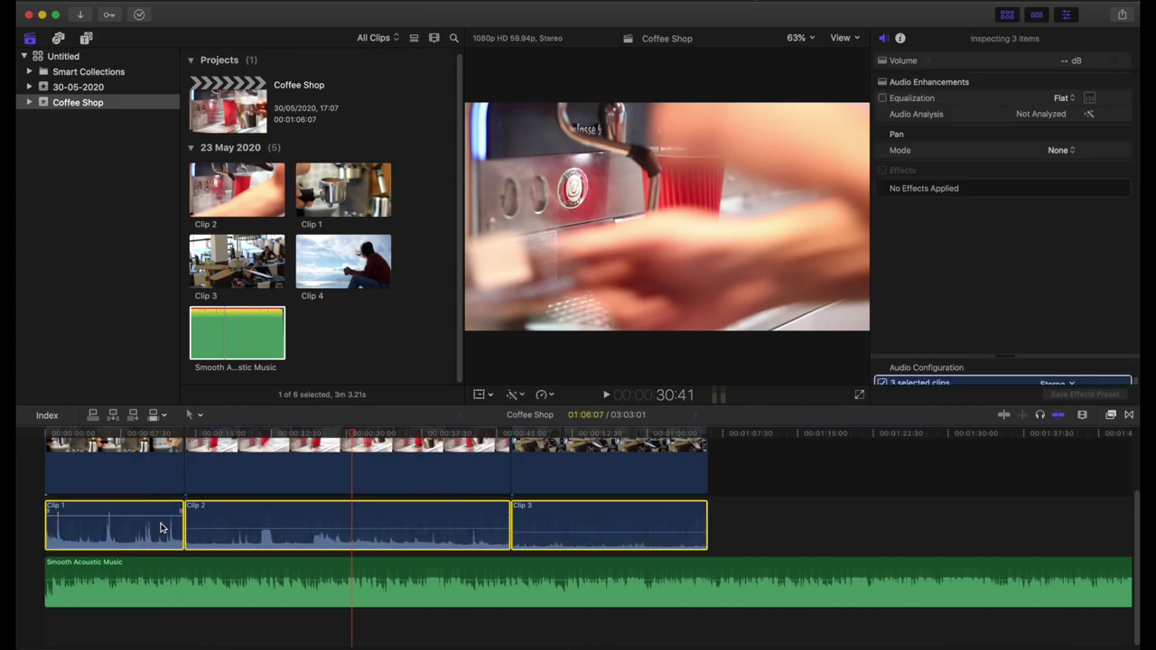
pyautogui.moveTo(156, 515); pyautogui.dragTo(413, 524)
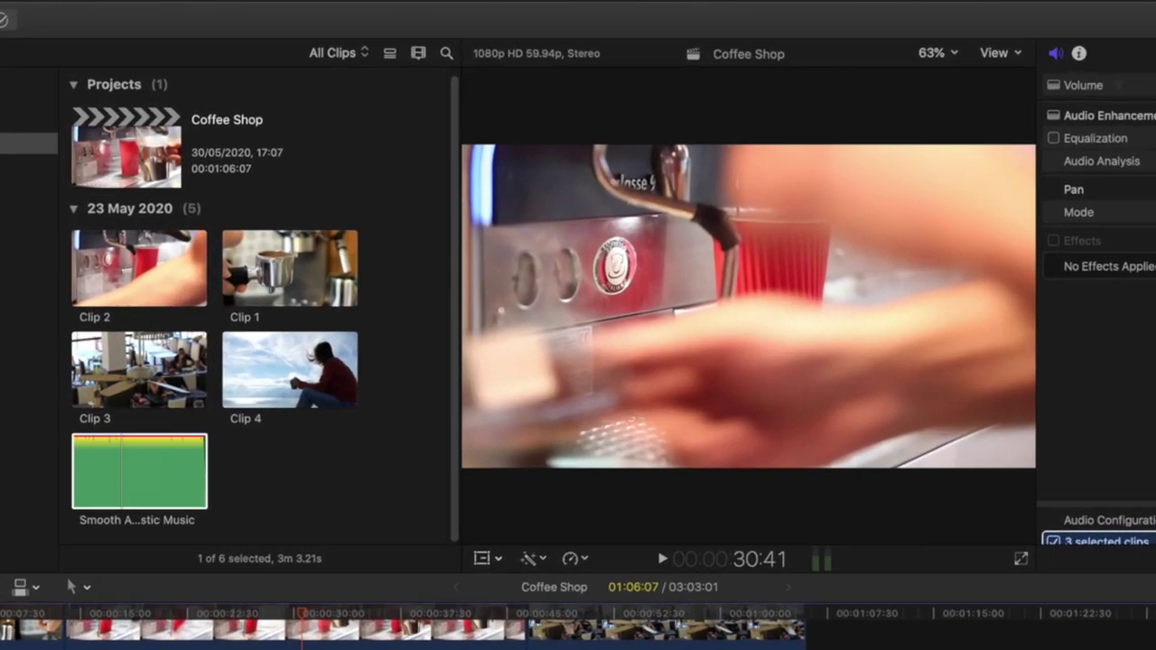
pyautogui.click(289, 4)
pyautogui.moveTo(374, 220)
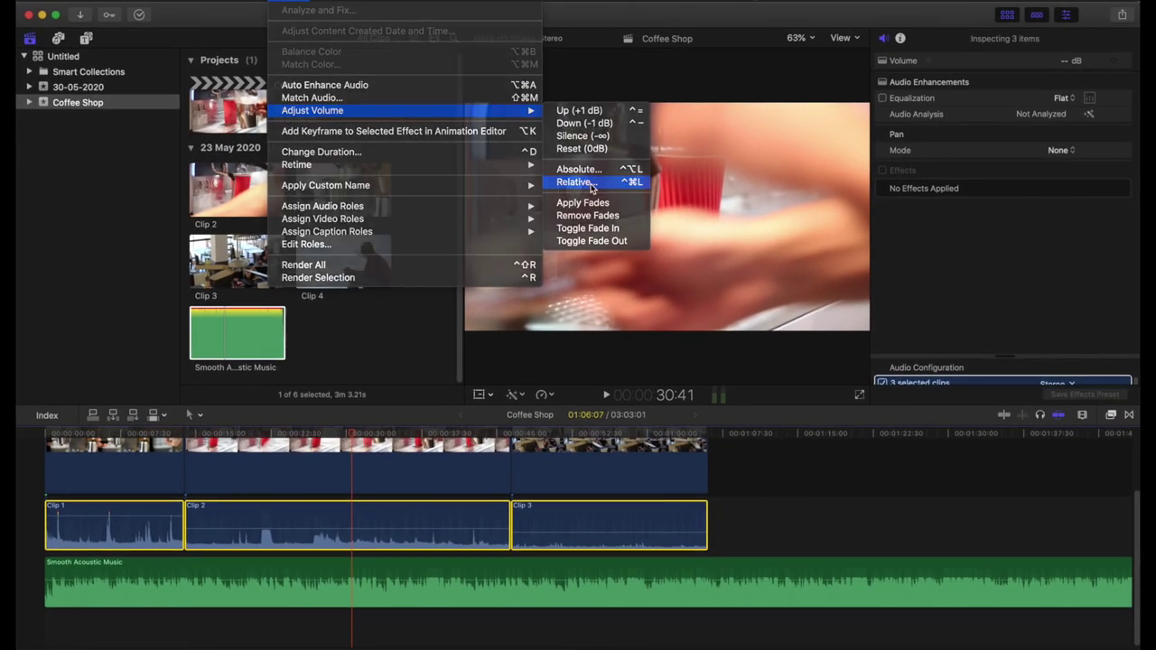
pyautogui.click(667, 316)
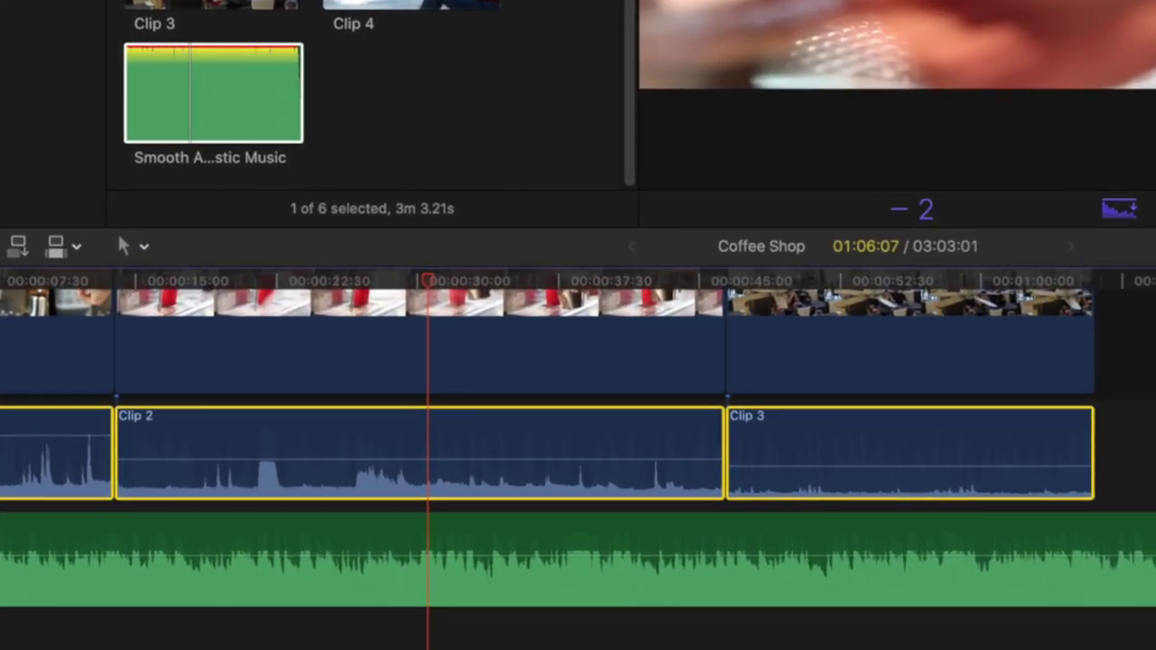
pyautogui.press('Return')
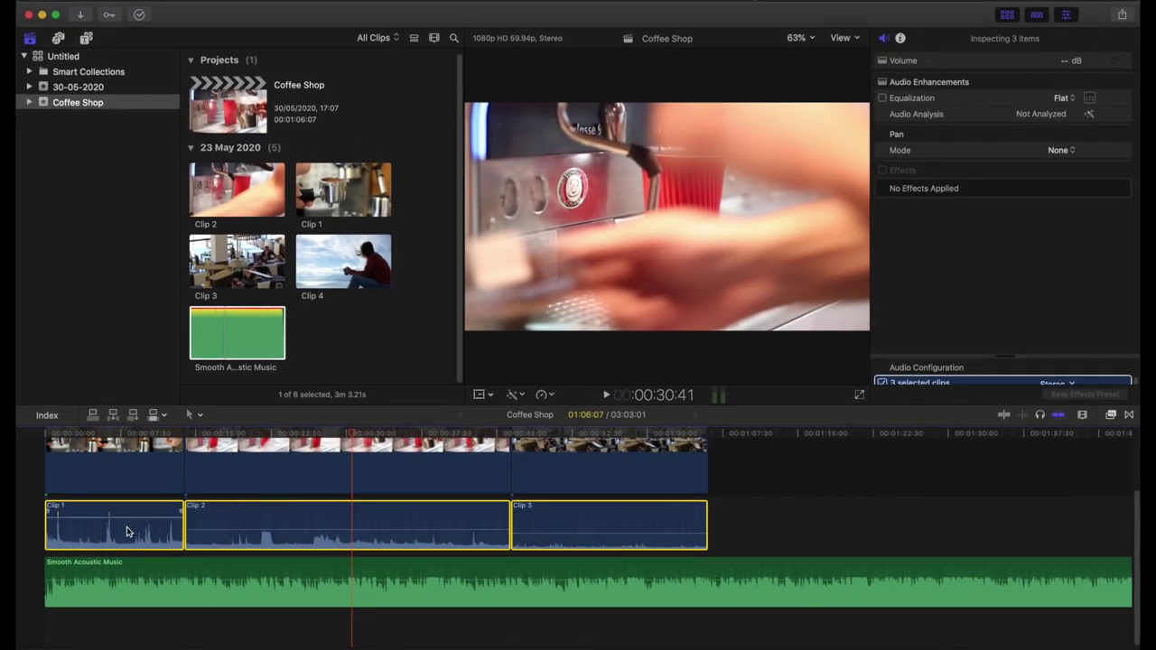
# Step: Lower the three selected audio clips further with another relative volume adjustment
pyautogui.moveTo(271, 522); pyautogui.dragTo(333, 528)
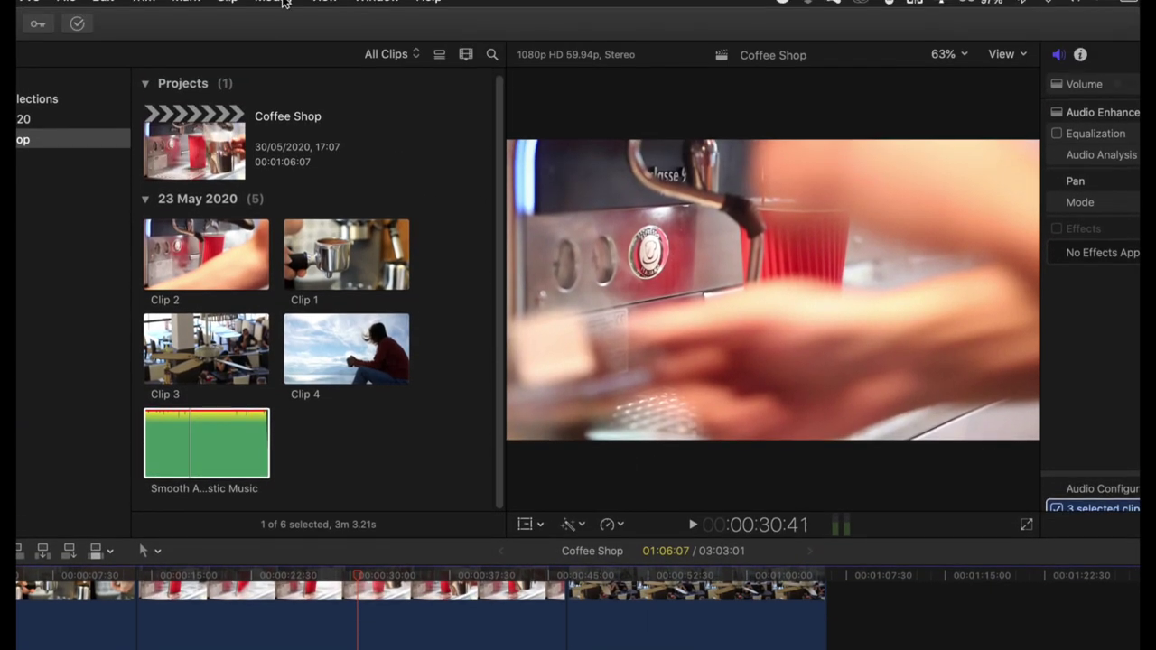
pyautogui.click(273, 2)
pyautogui.moveTo(402, 150)
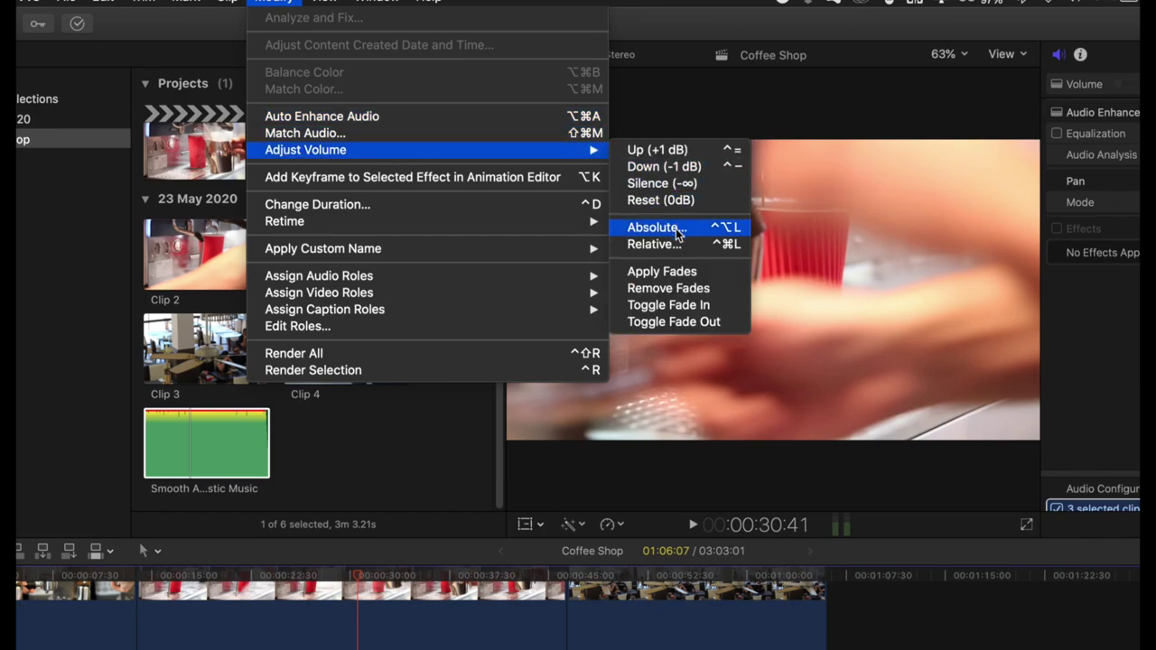
pyautogui.click(650, 244)
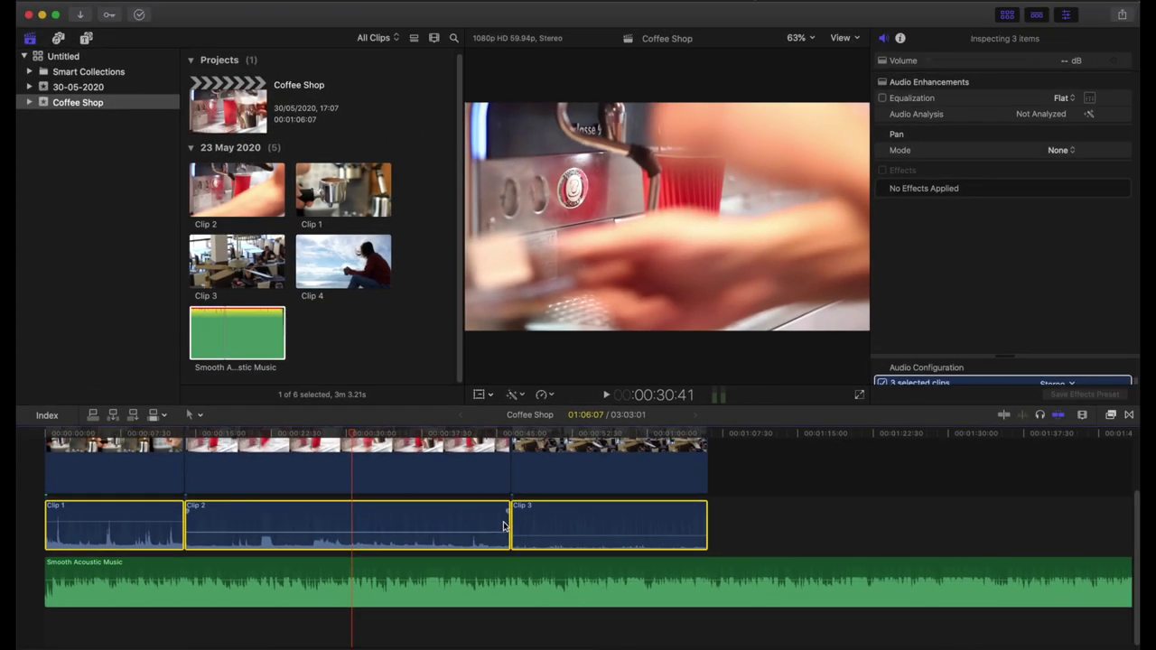
pyautogui.click(746, 525)
# Step: Set the three selected audio clips to an absolute volume of -3 dB
pyautogui.click(280, 5)
pyautogui.moveTo(529, 111)
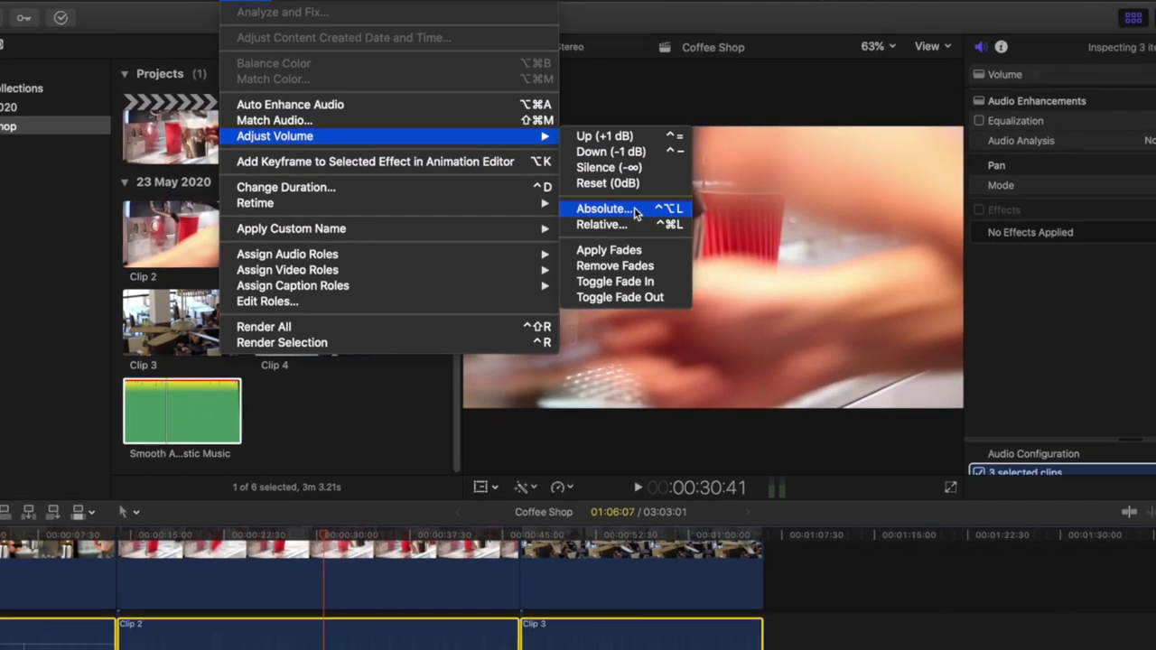
pyautogui.click(723, 318)
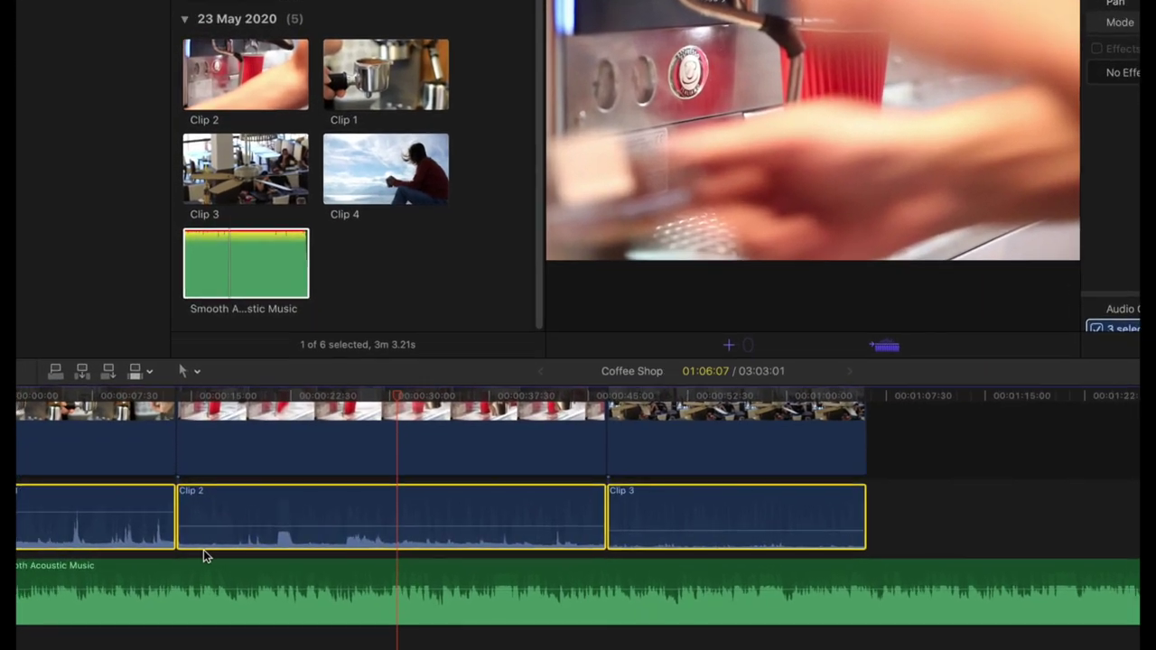
pyautogui.moveTo(225, 525); pyautogui.dragTo(184, 520)
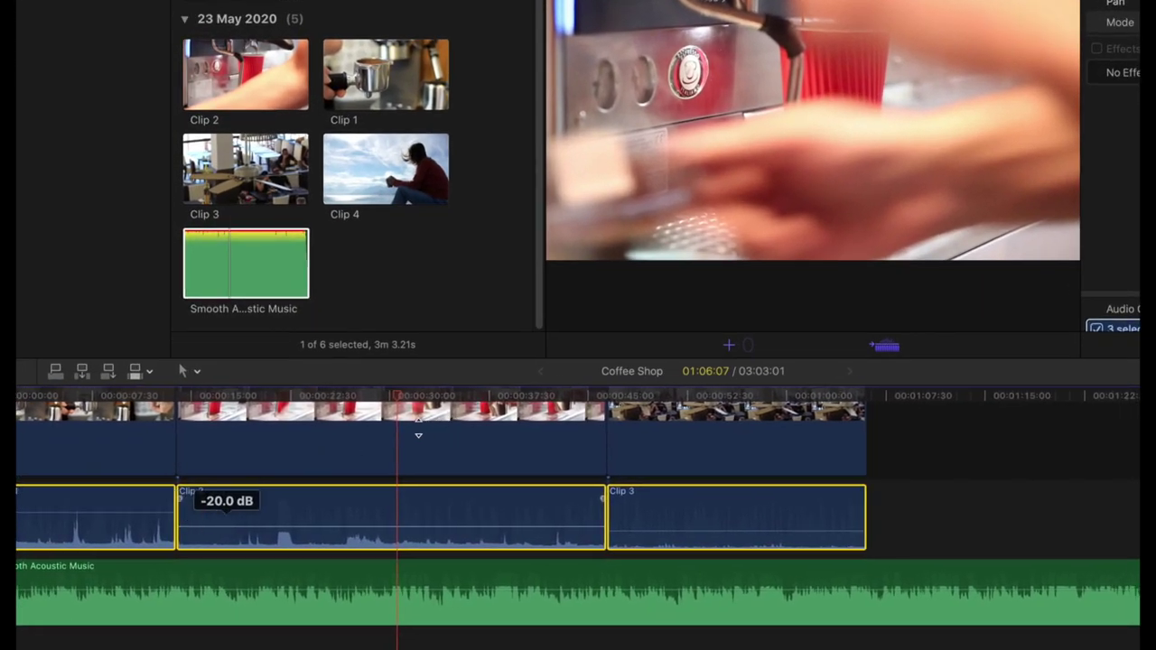
pyautogui.moveTo(418, 436); pyautogui.dragTo(418, 433)
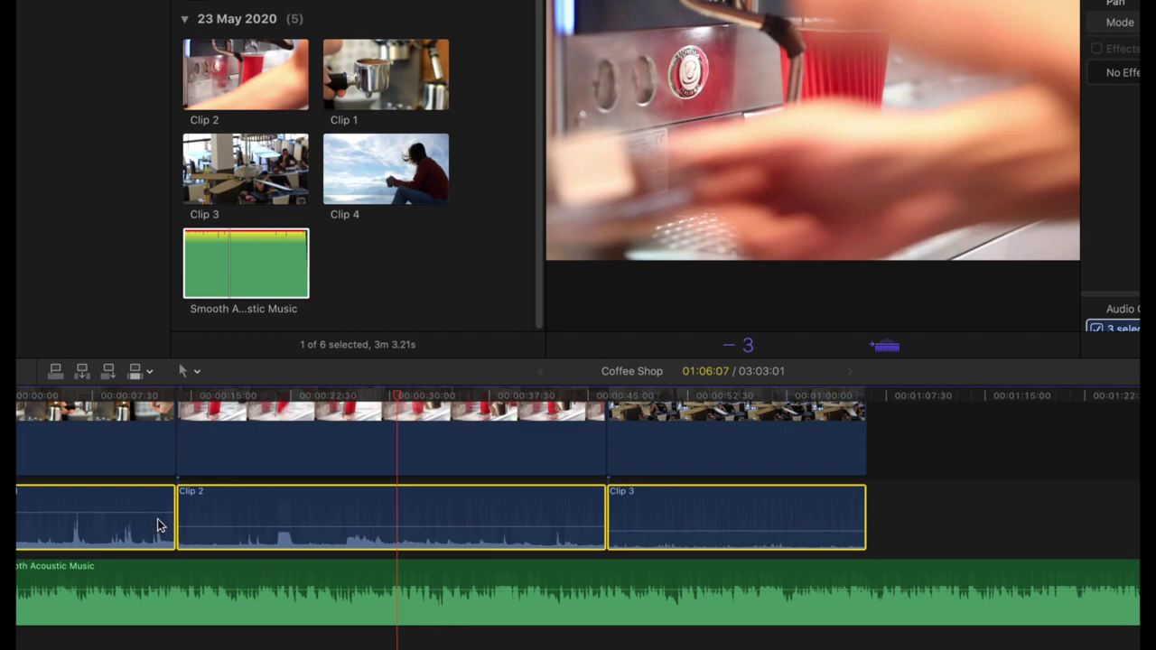
pyautogui.press('Return')
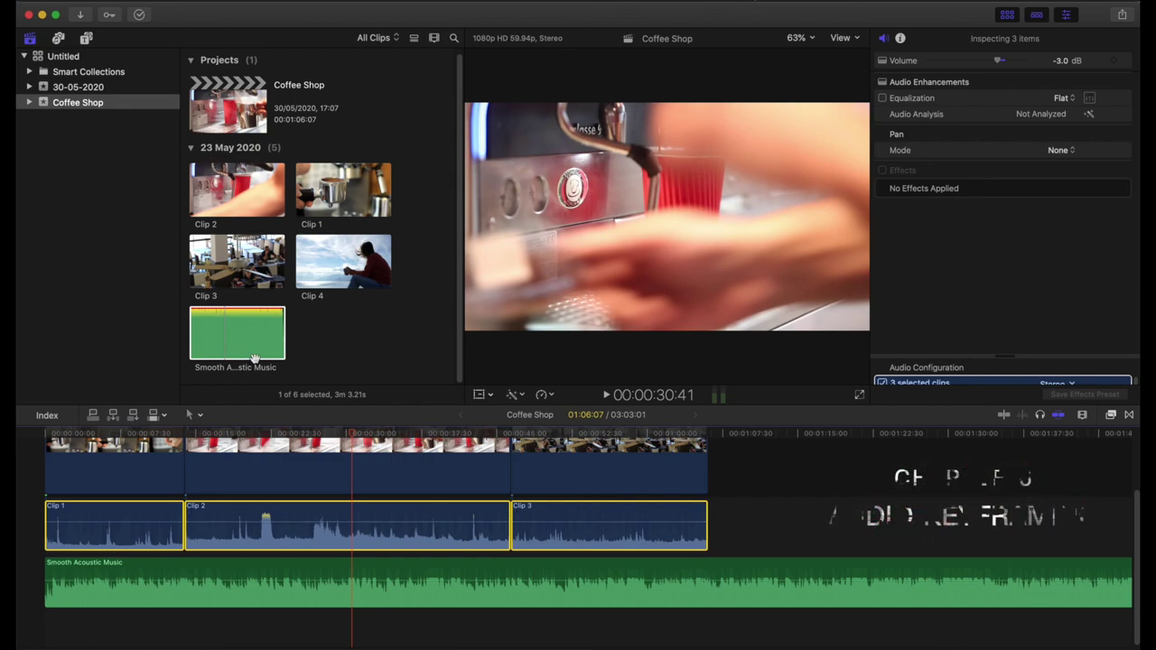
# Step: Lower Smooth Acoustic Music to -8 dB and place the playhead at the start of Clip 2
pyautogui.click(186, 586)
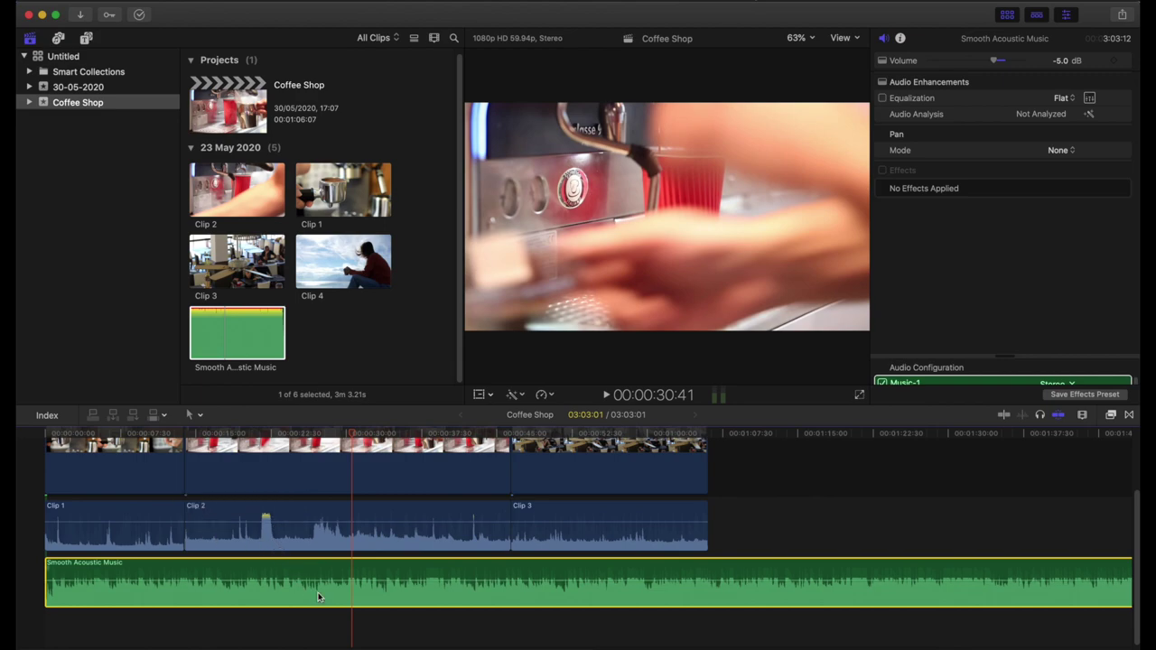
pyautogui.moveTo(302, 579); pyautogui.dragTo(301, 583)
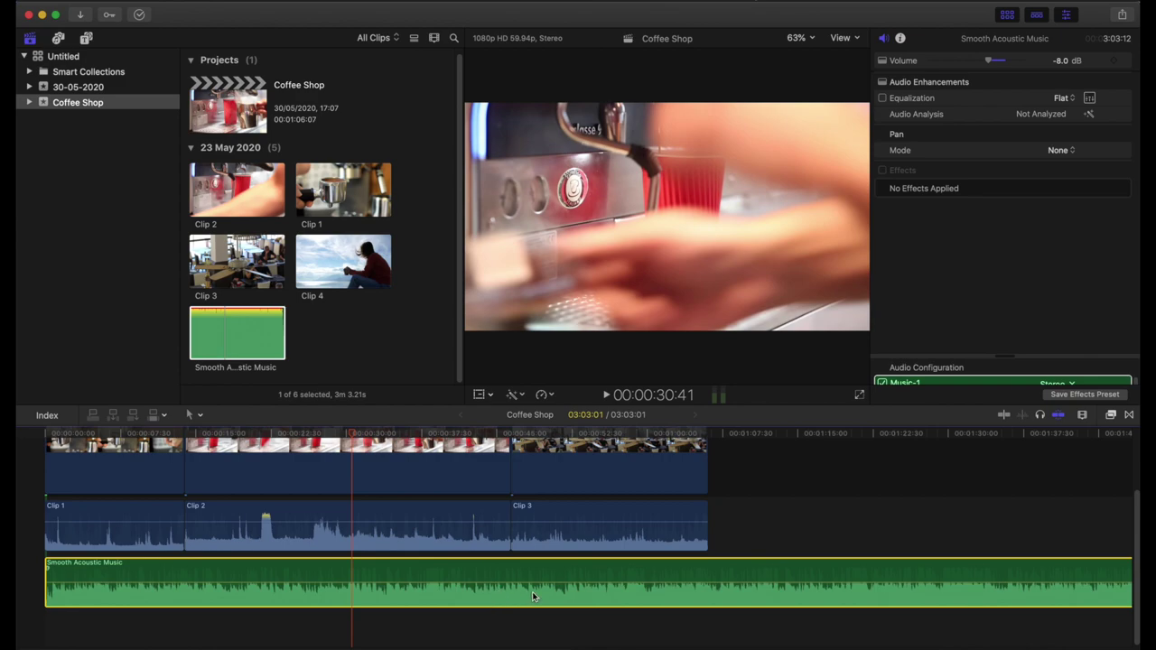
pyautogui.click(186, 435)
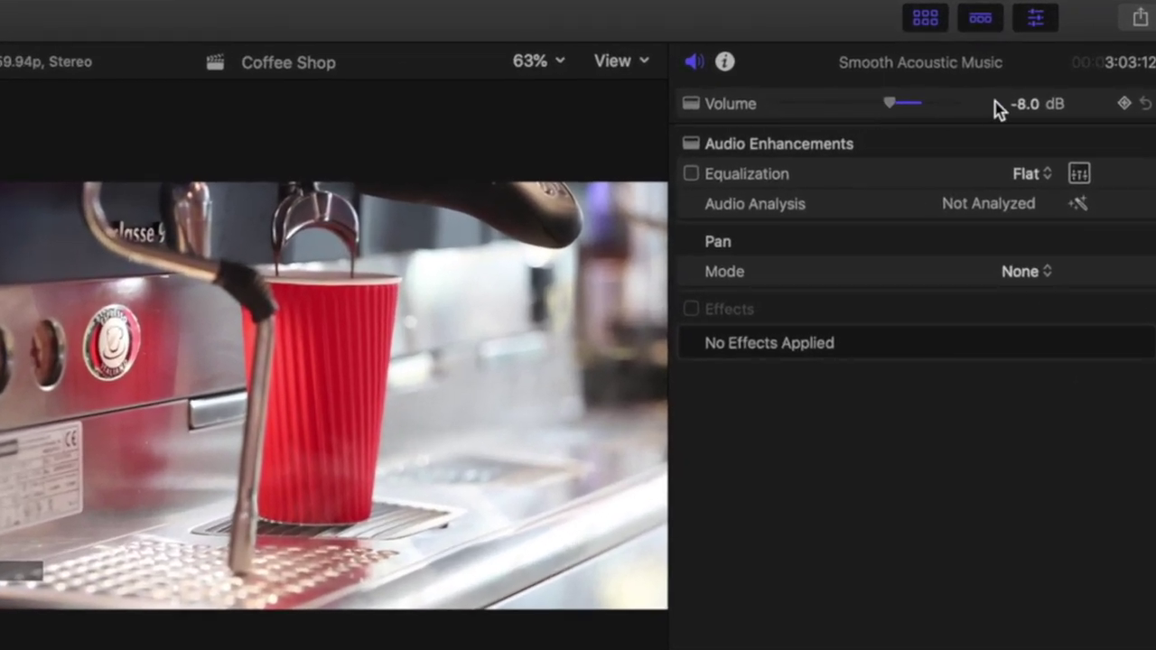
# Step: Add a volume keyframe to Smooth Acoustic Music at the start of Clip 2
pyautogui.click(1125, 104)
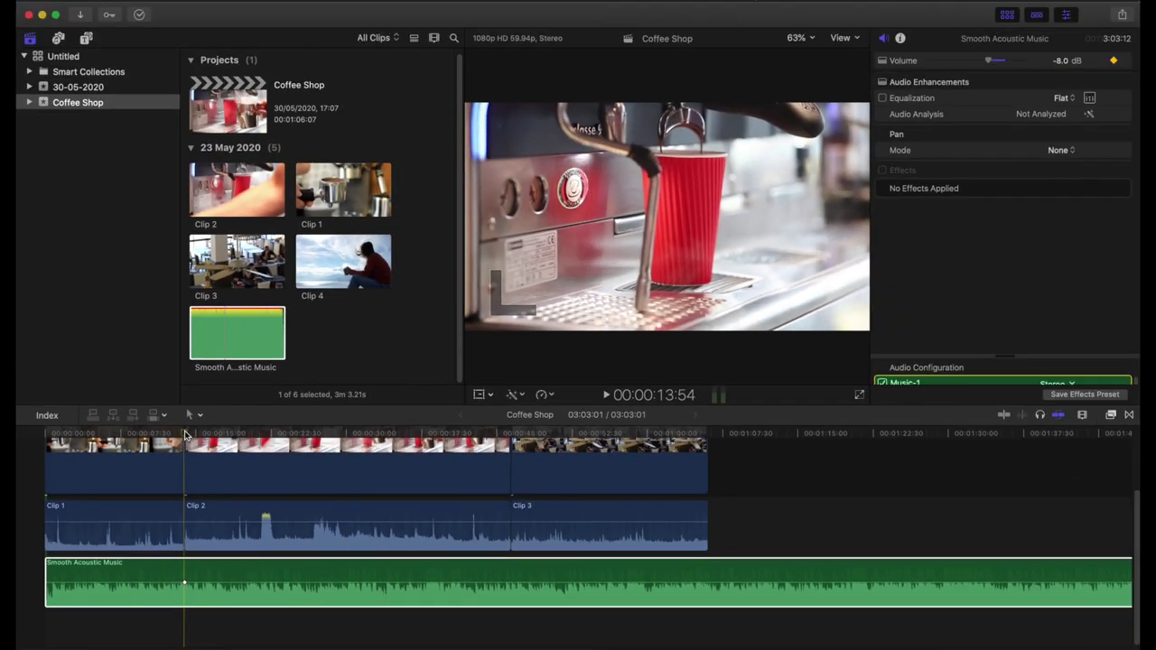
pyautogui.click(185, 434)
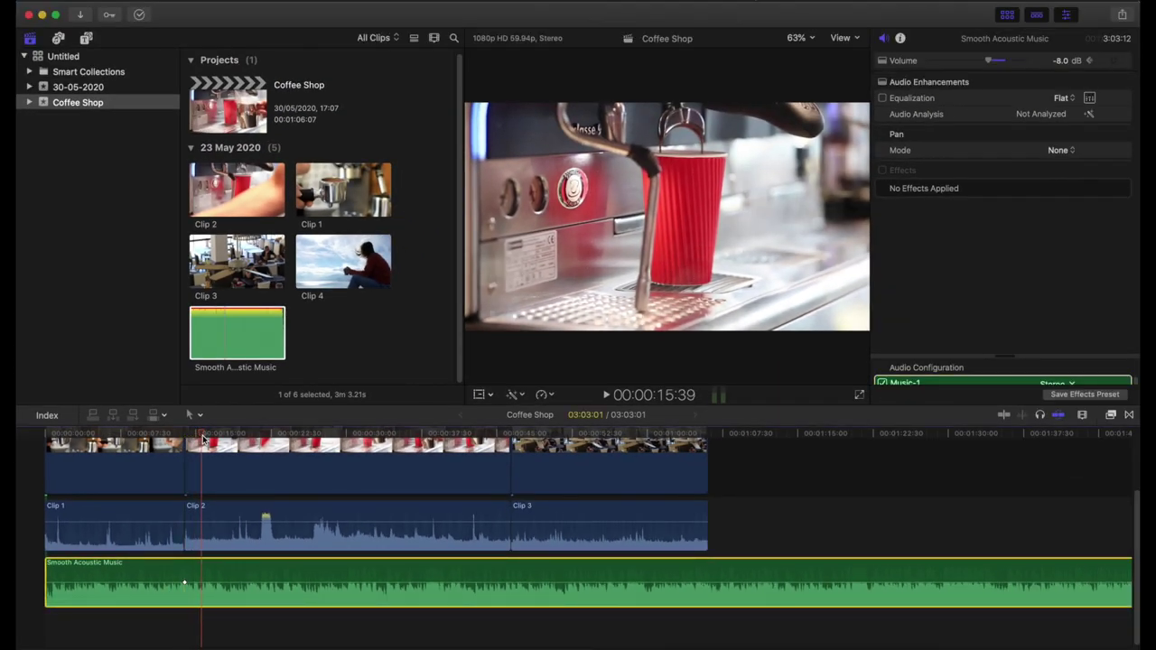
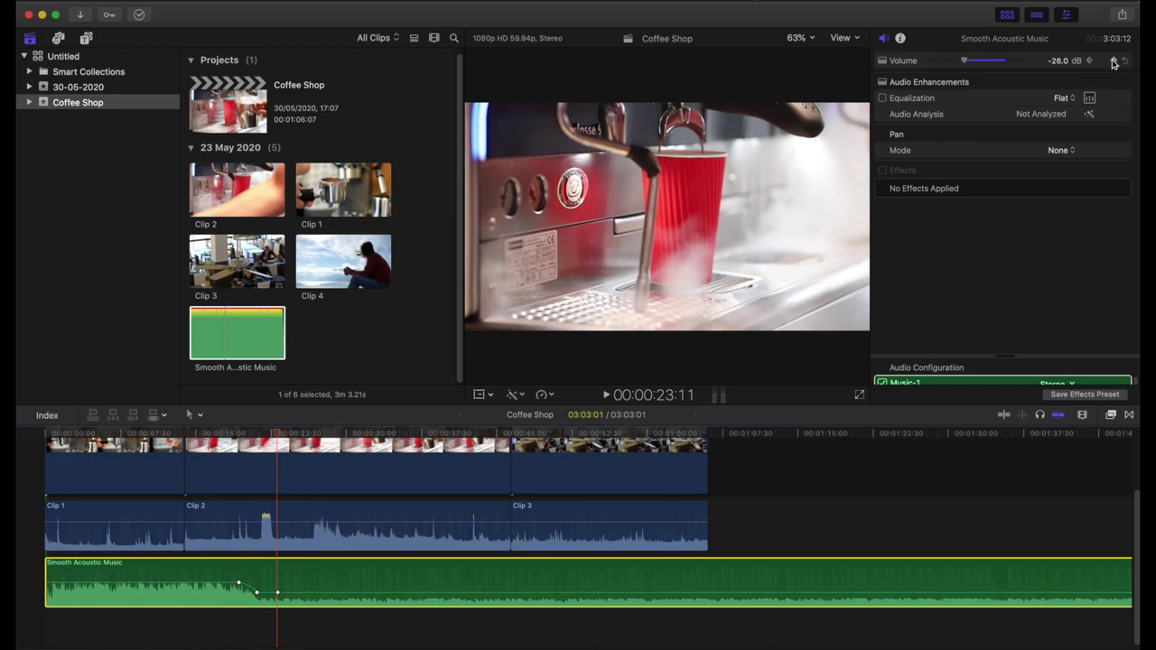
# Step: Add a volume keyframe to Smooth Acoustic Music at 00:00:24:07 and set its level to -8 dB
pyautogui.click(277, 434)
pyautogui.moveTo(283, 435); pyautogui.dragTo(287, 436)
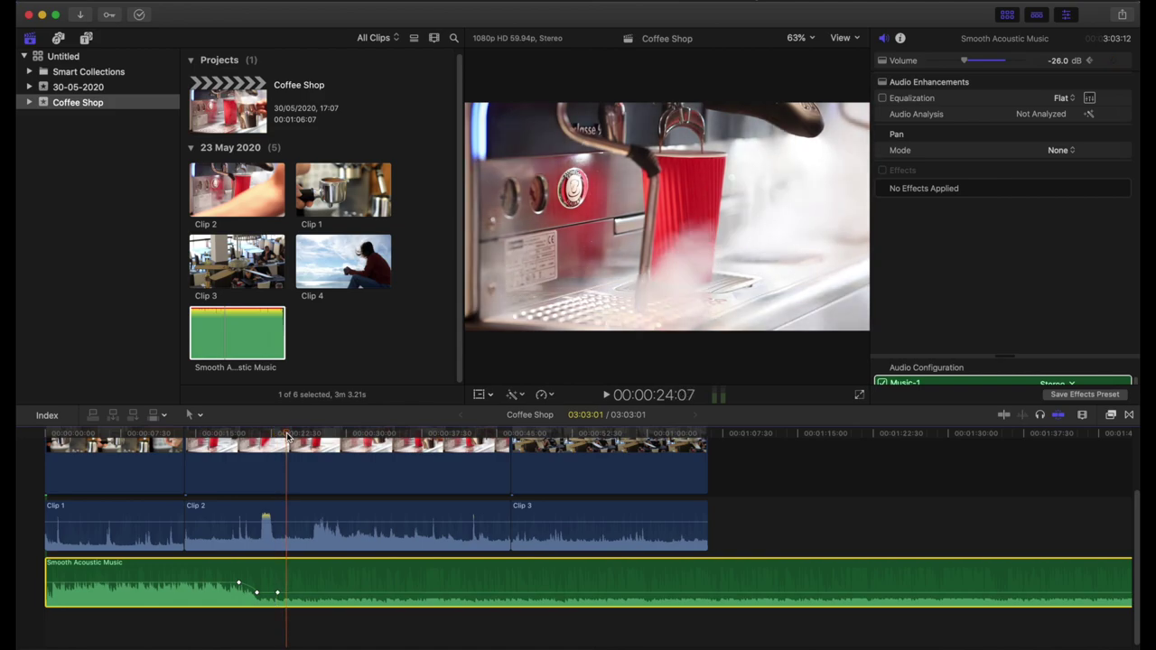
pyautogui.click(1114, 61)
pyautogui.moveTo(287, 593)
pyautogui.mouseDown()
pyautogui.moveTo(271, 589)
pyautogui.moveTo(292, 592)
pyautogui.mouseUp()
pyautogui.click(1059, 60)
pyautogui.press('BackSpace')
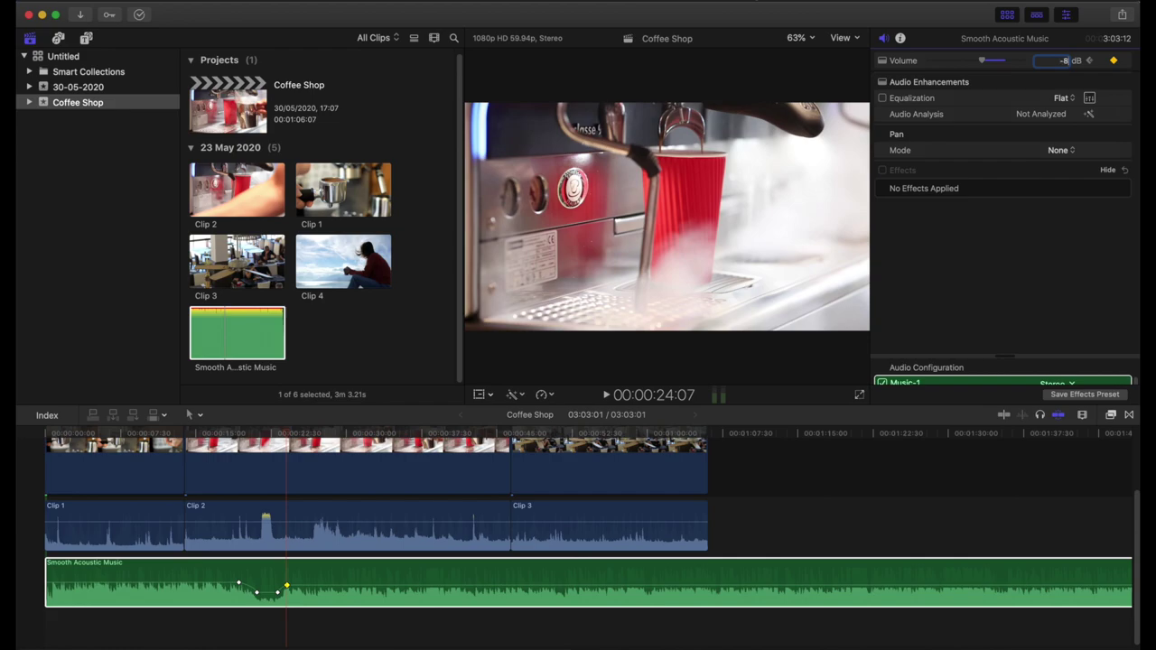
pyautogui.write('-8')
pyautogui.press('Return')
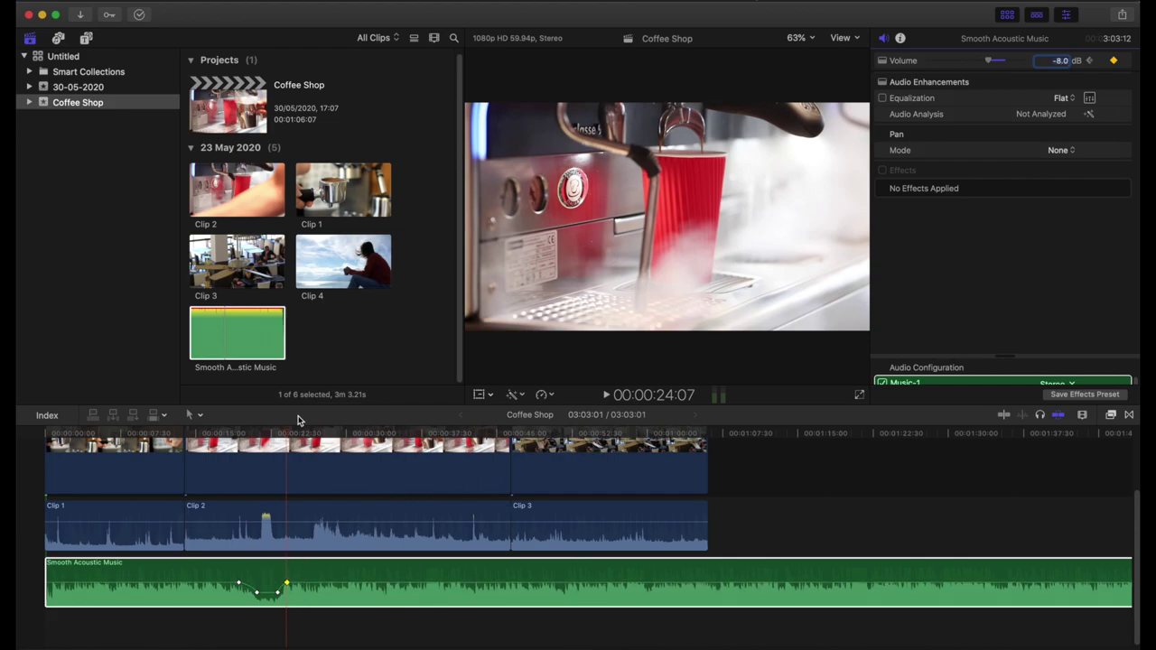
# Step: Add volume keyframes to Smooth Acoustic Music at 00:00:26:27 and 00:00:27:23, and lower the second one to -23 dB
pyautogui.moveTo(286, 435); pyautogui.dragTo(312, 447)
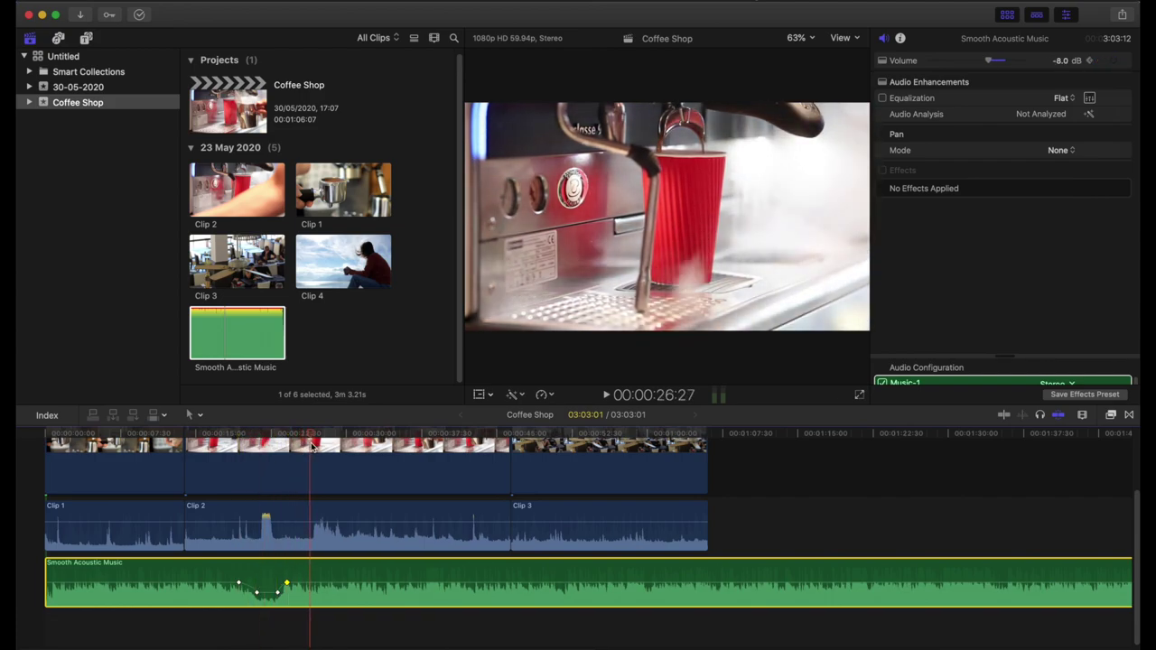
pyautogui.click(361, 569)
pyautogui.click(1117, 60)
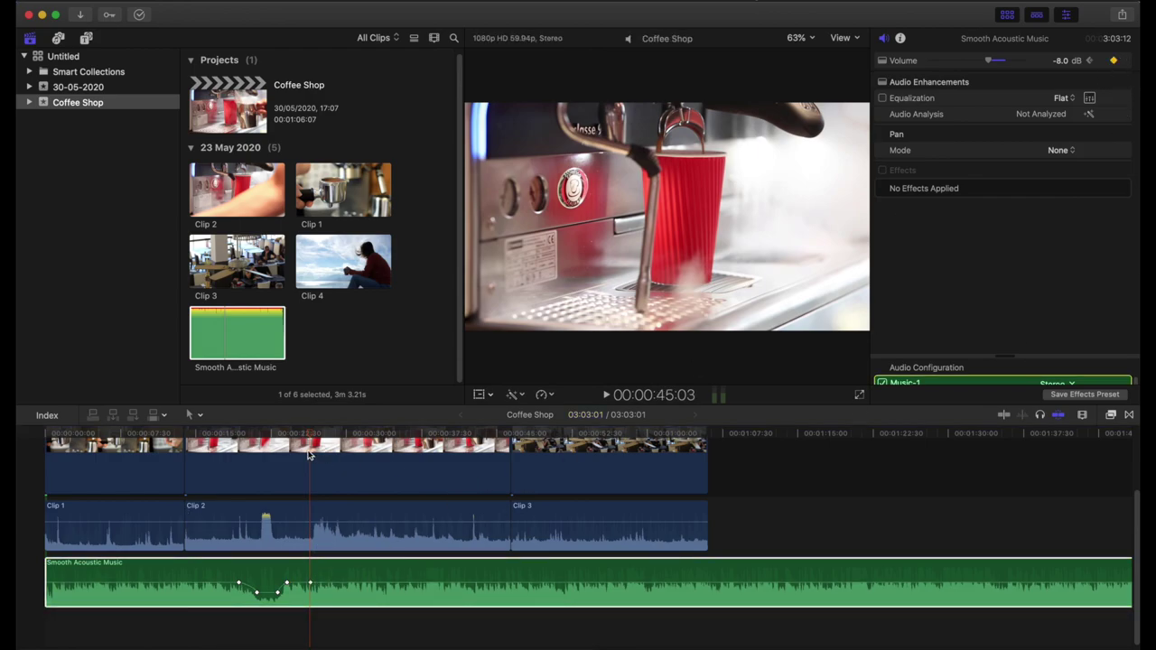
pyautogui.click(319, 437)
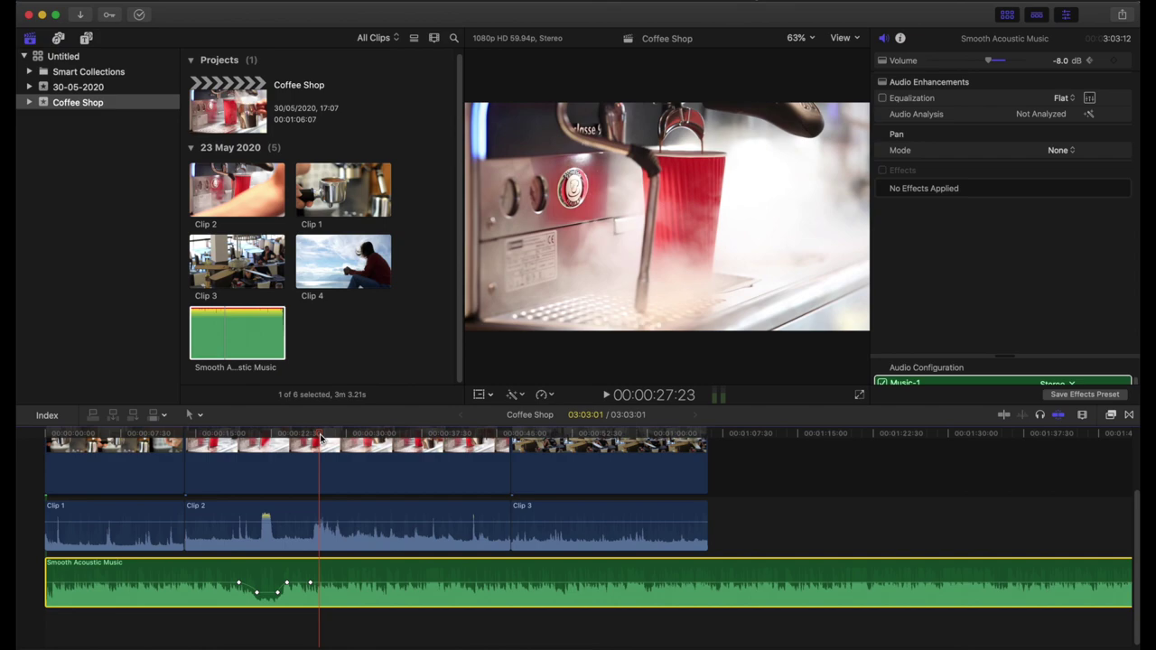
pyautogui.click(1114, 60)
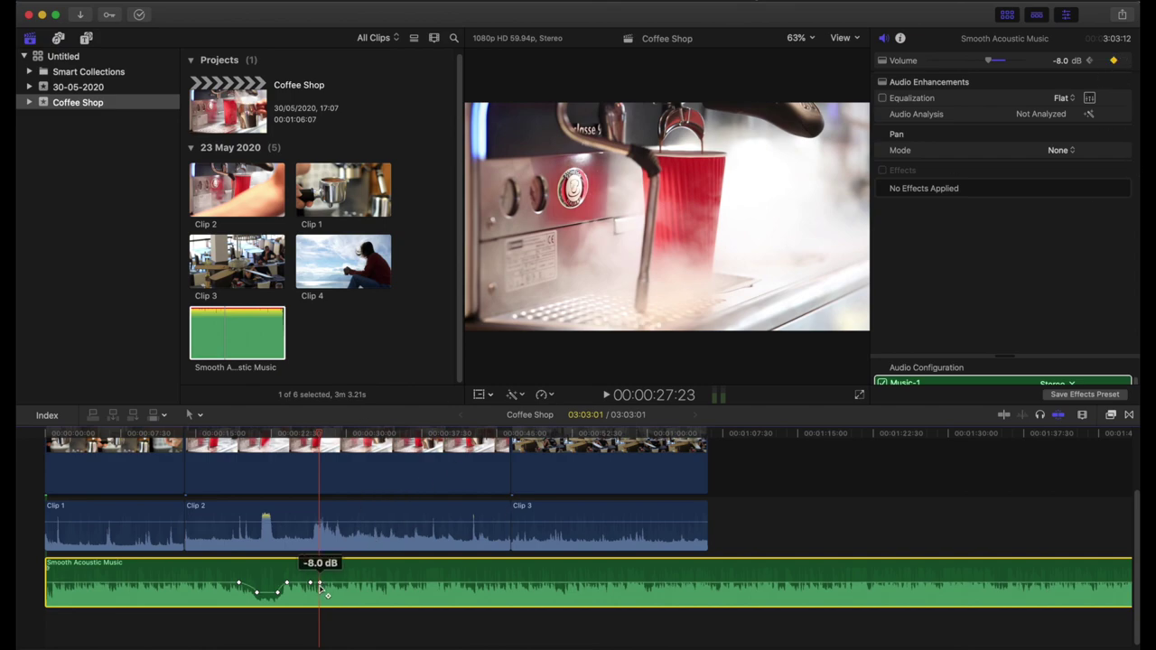
pyautogui.moveTo(319, 583)
pyautogui.mouseDown()
pyautogui.moveTo(308, 582)
pyautogui.moveTo(320, 591)
pyautogui.mouseUp()
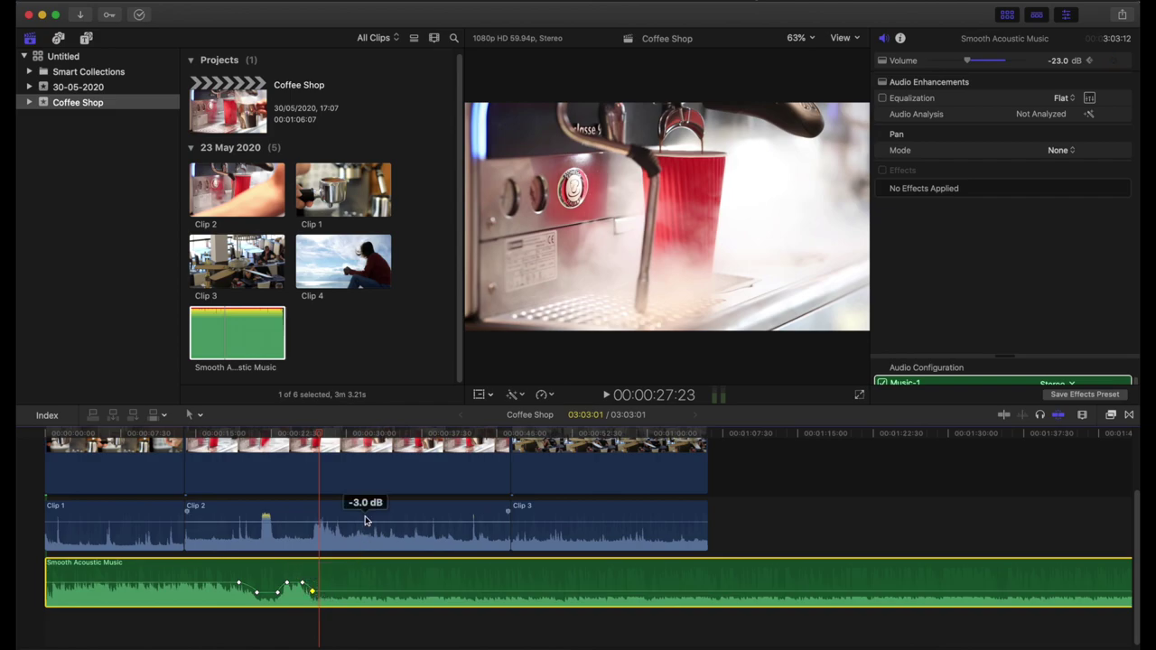
# Step: Add music volume keyframes at 00:00:29:59 and 00:00:30:55, and bring the second one back up to -8 dB
pyautogui.click(353, 437)
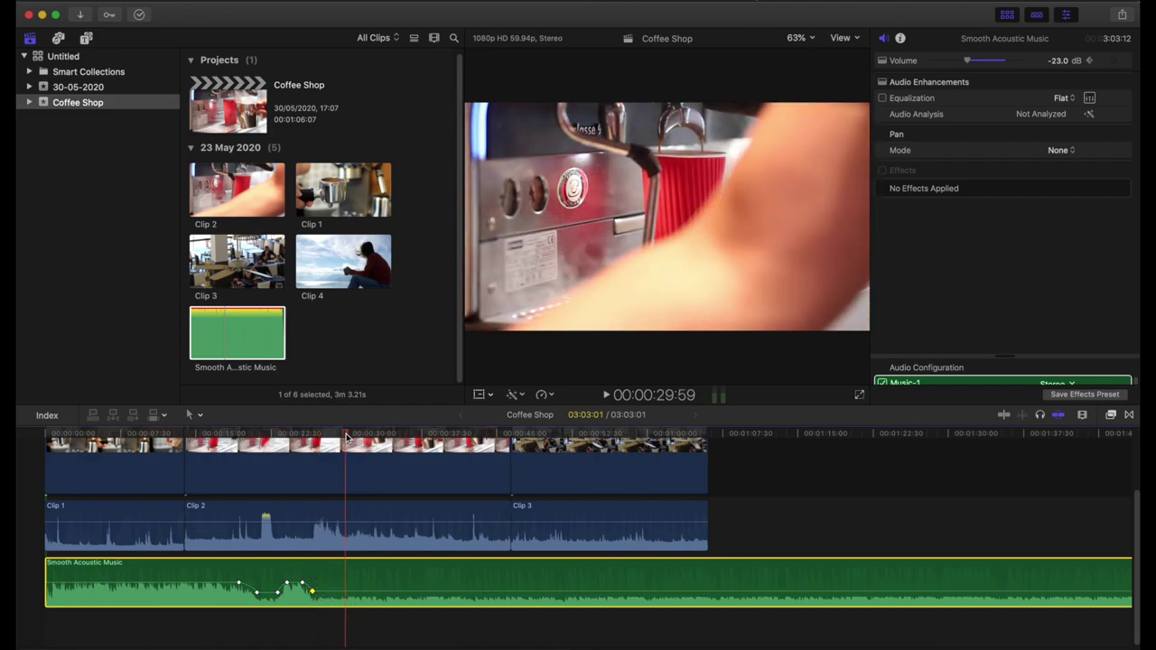
pyautogui.click(1114, 61)
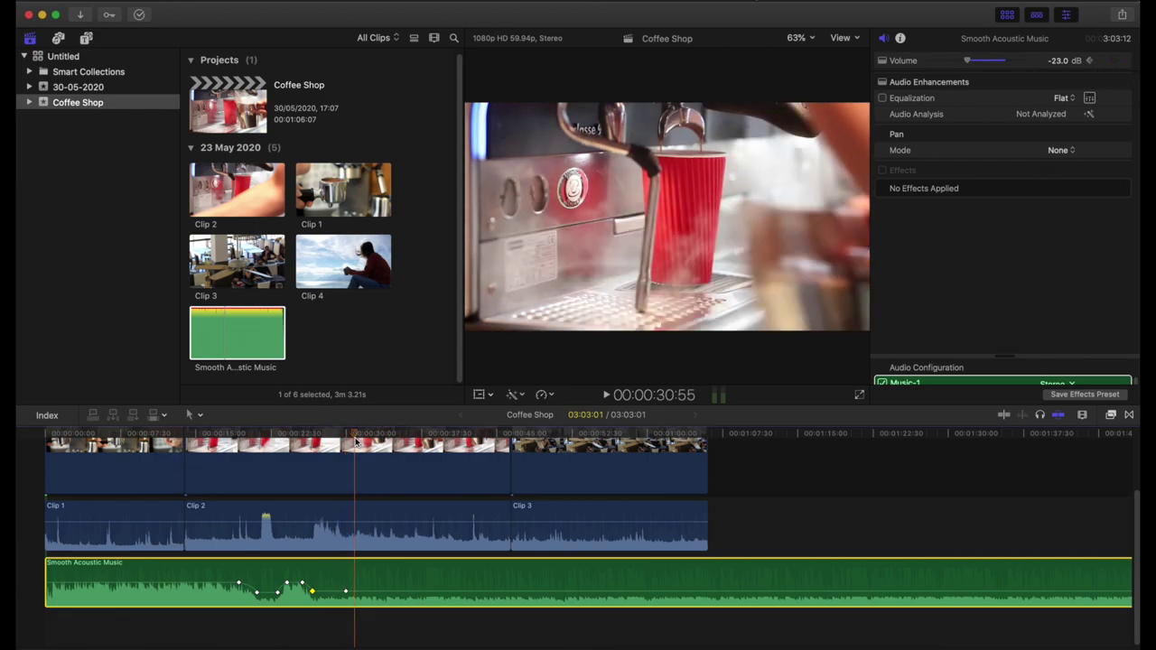
pyautogui.moveTo(354, 591)
pyautogui.mouseDown()
pyautogui.moveTo(354, 581)
pyautogui.moveTo(348, 597)
pyautogui.mouseUp()
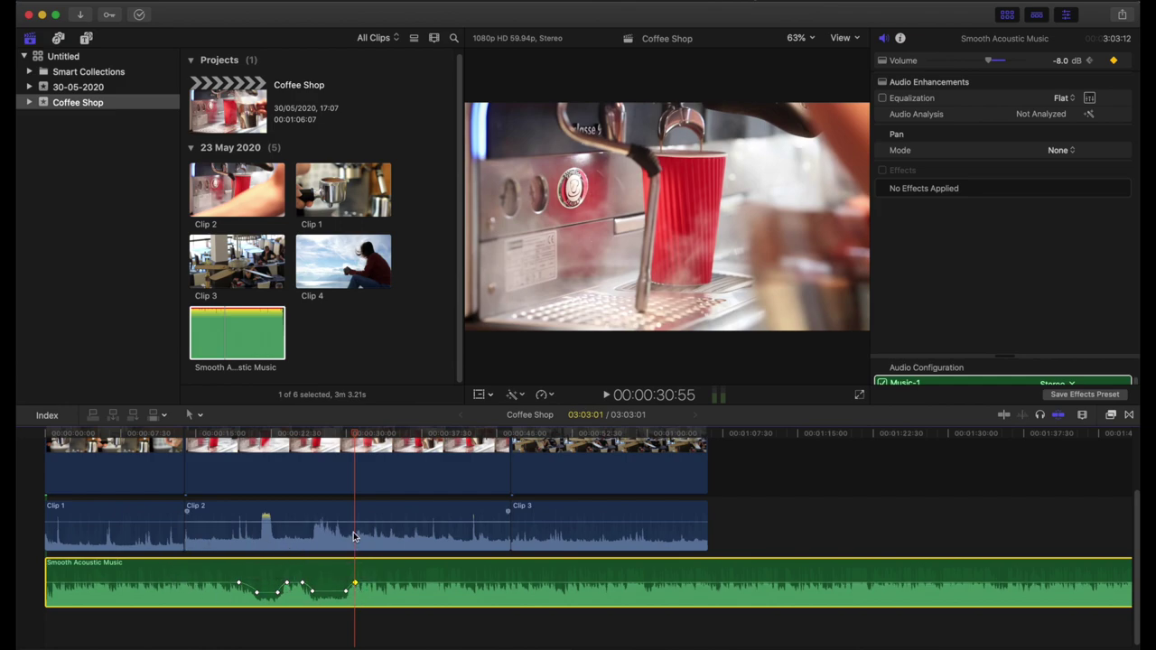
# Step: Play back the timeline from early in Clip 2 to check the two volume dips in the music
pyautogui.click(225, 434)
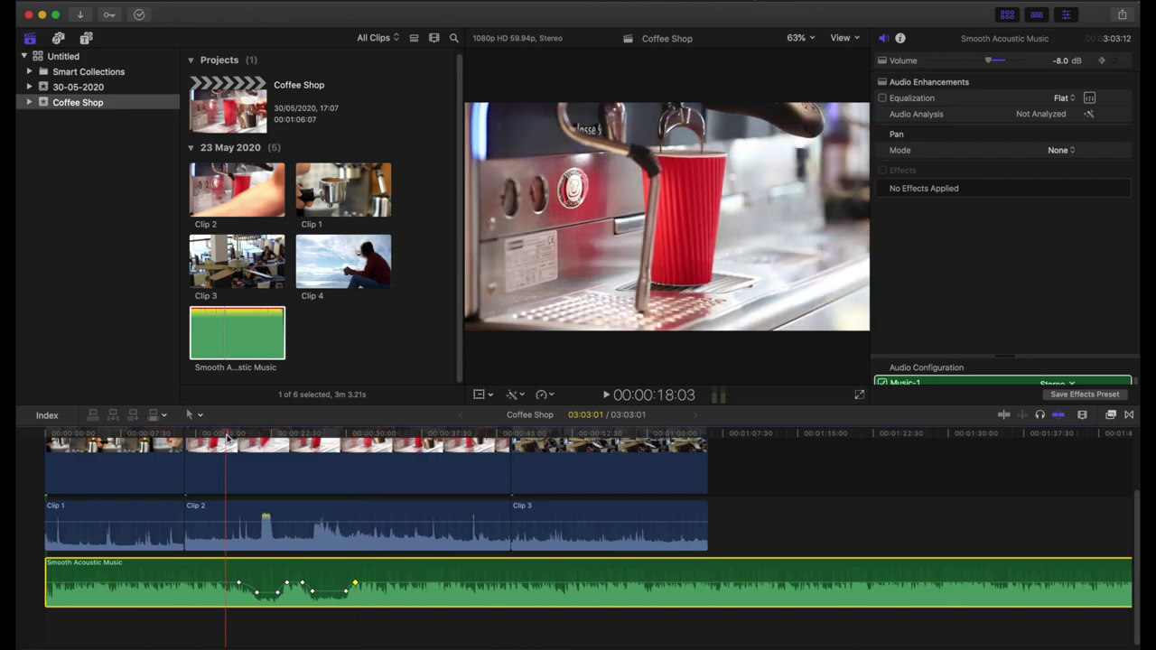
pyautogui.click(195, 437)
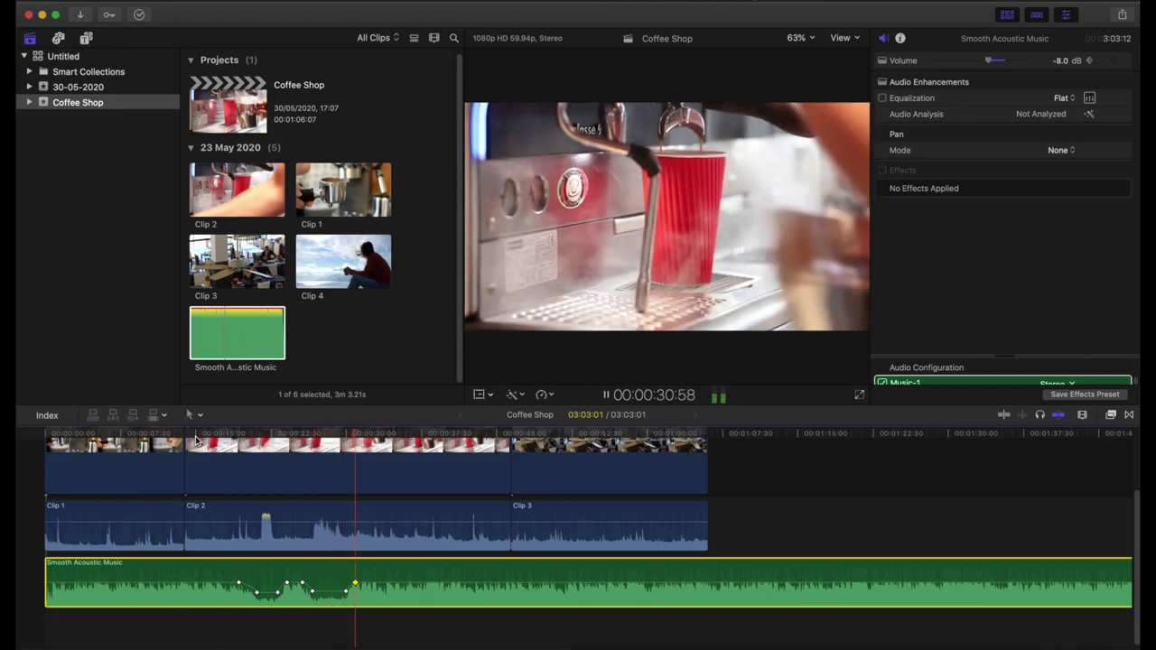
pyautogui.moveTo(347, 593); pyautogui.dragTo(351, 599)
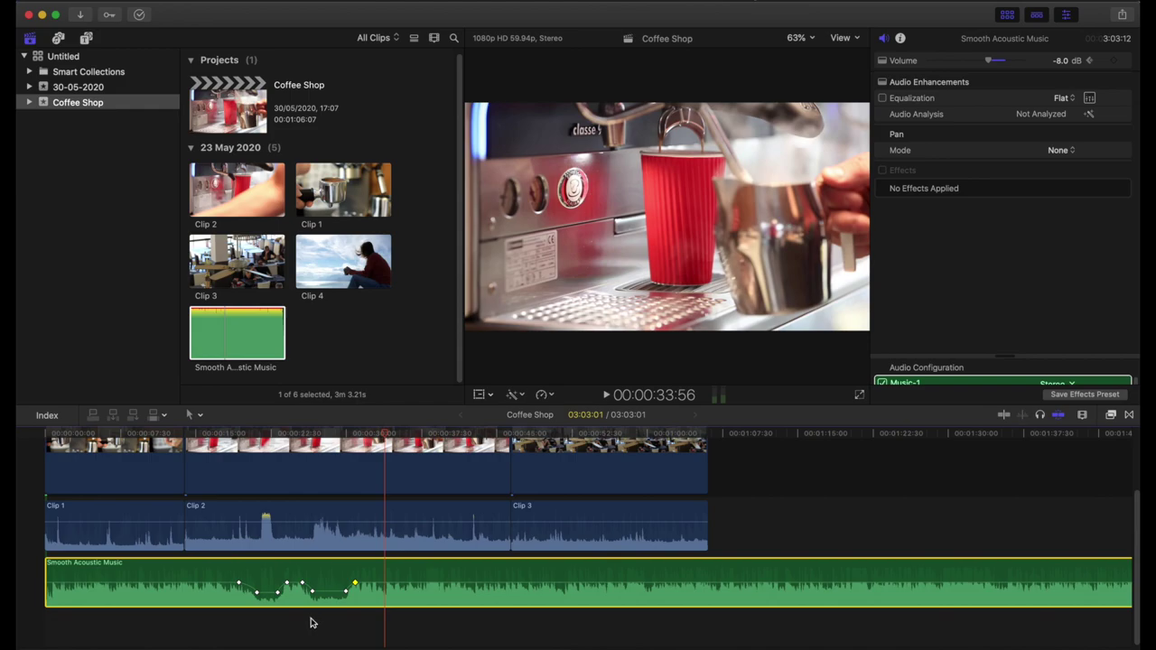
pyautogui.click(306, 436)
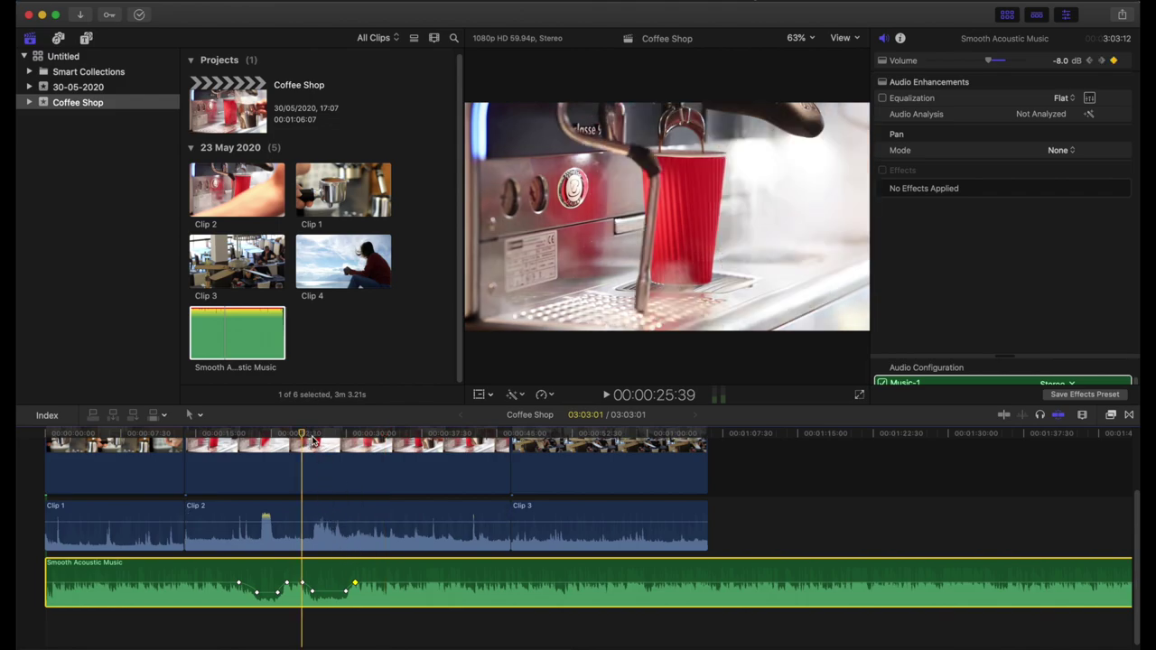
# Step: Select the detached audio of Clip 2 and add volume keyframes at 00:00:38:43 and 00:00:41:27
pyautogui.click(433, 436)
pyautogui.click(400, 511)
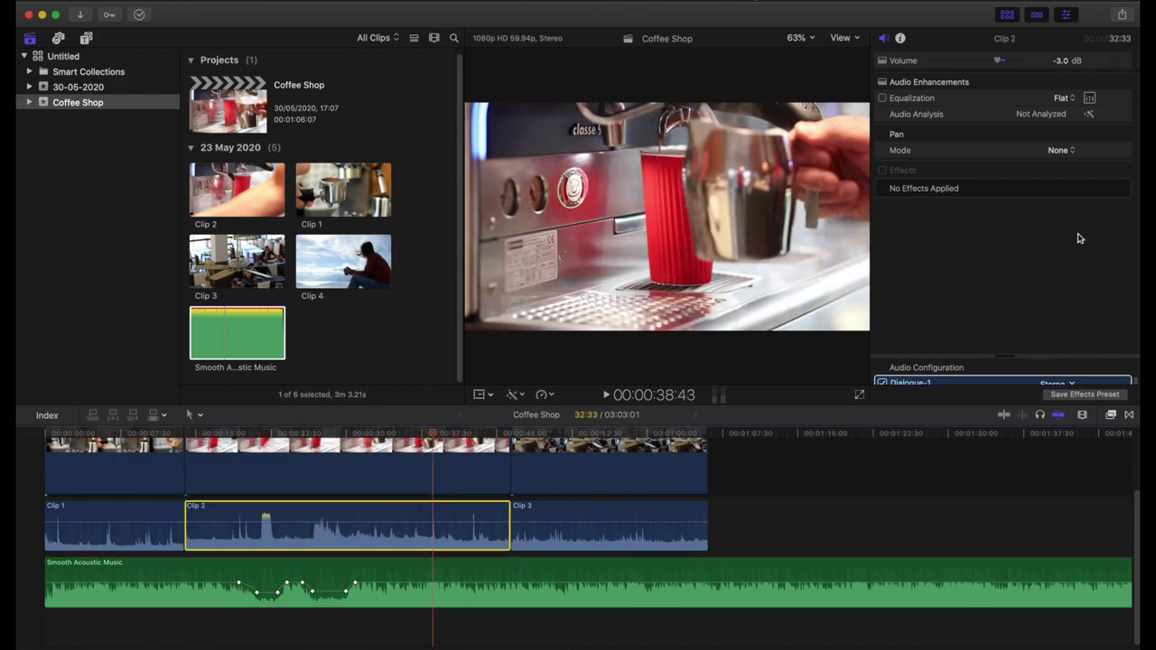
pyautogui.click(1114, 60)
pyautogui.click(462, 438)
pyautogui.click(1114, 61)
# Step: Lower Clip 2's second keyframe and move it to the clip's end, then shift the first keyframe earlier for a longer fade-out
pyautogui.moveTo(462, 522); pyautogui.dragTo(508, 544)
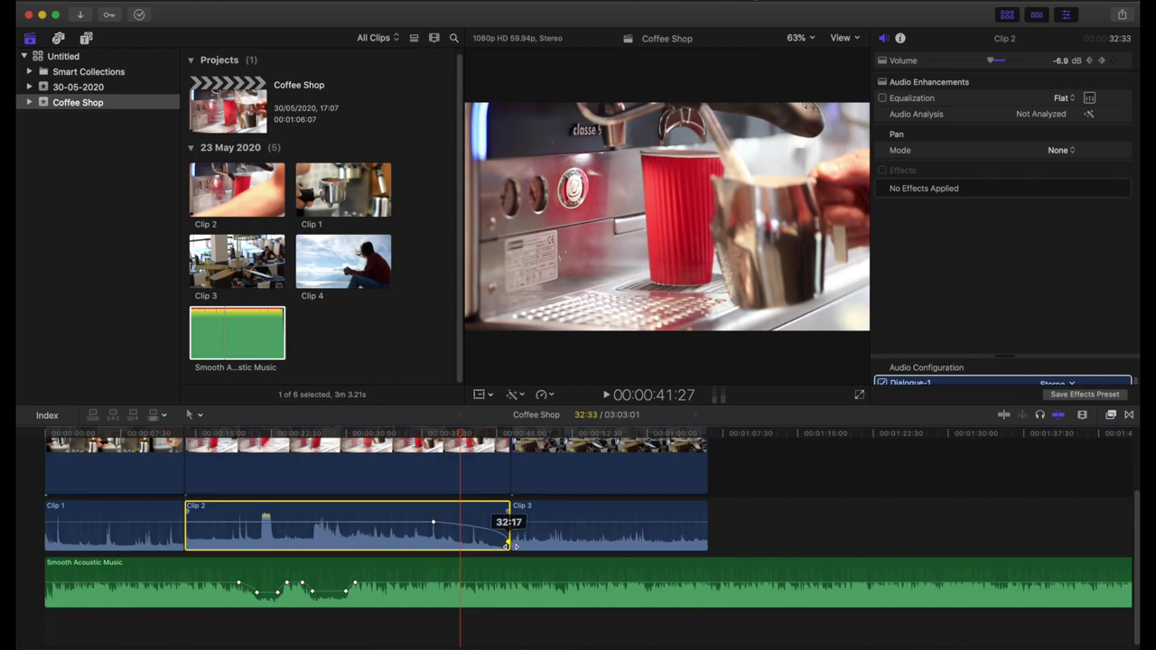
pyautogui.moveTo(515, 546); pyautogui.dragTo(510, 545)
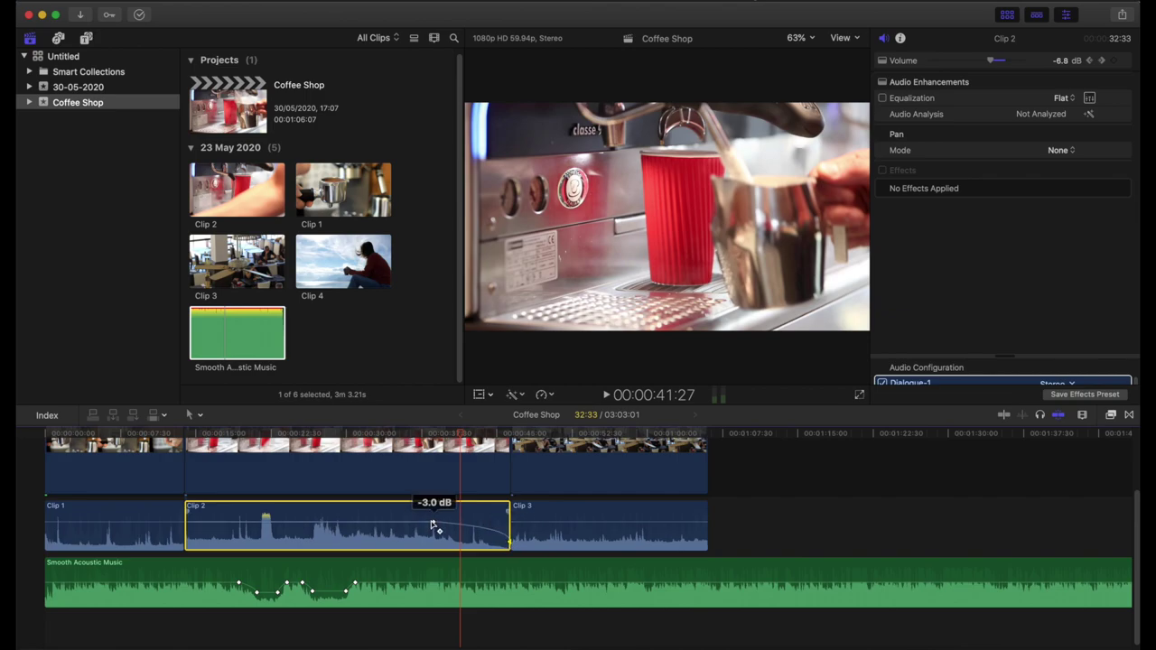
pyautogui.moveTo(429, 521); pyautogui.dragTo(363, 524)
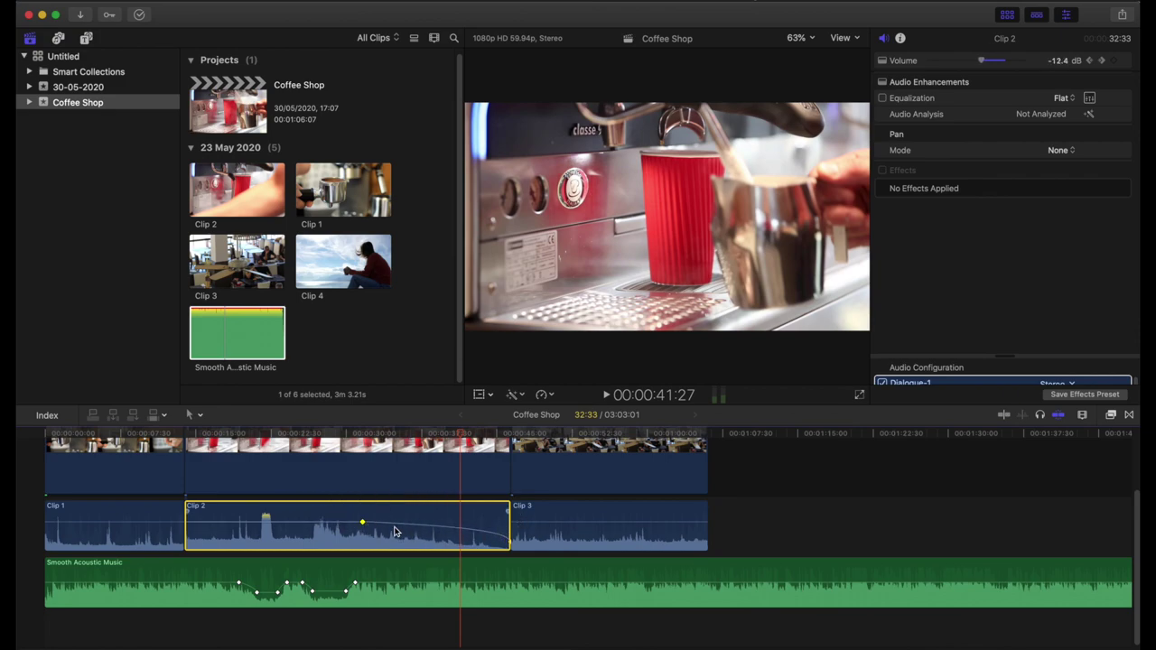